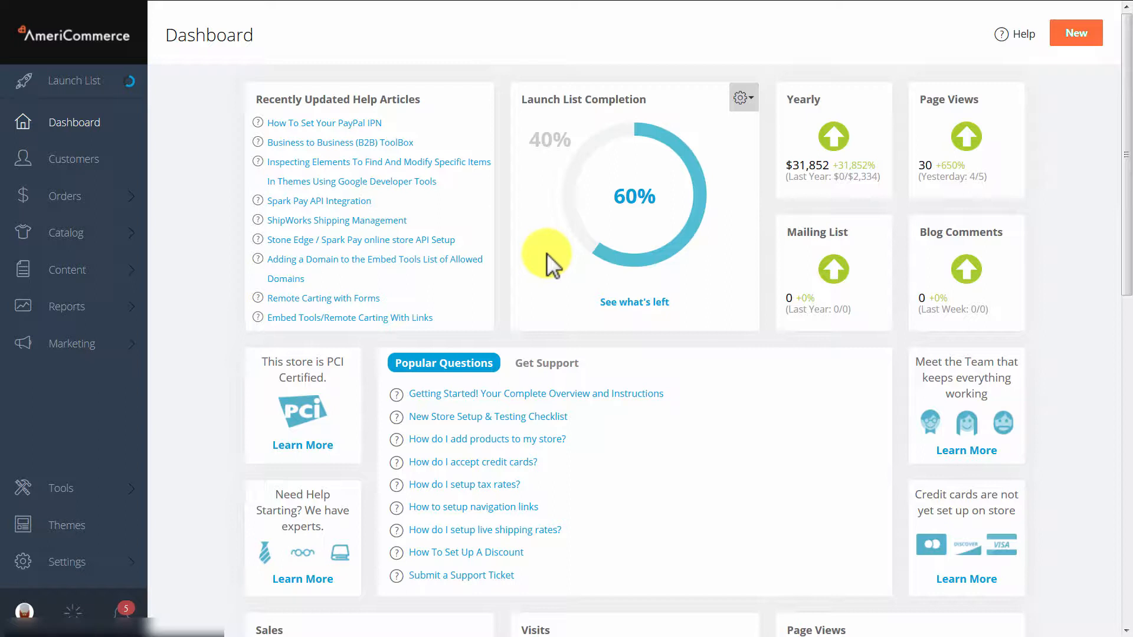
# - Open the microstore list in the store settings and start a new micro store
pyautogui.click(56, 565)
pyautogui.click(189, 351)
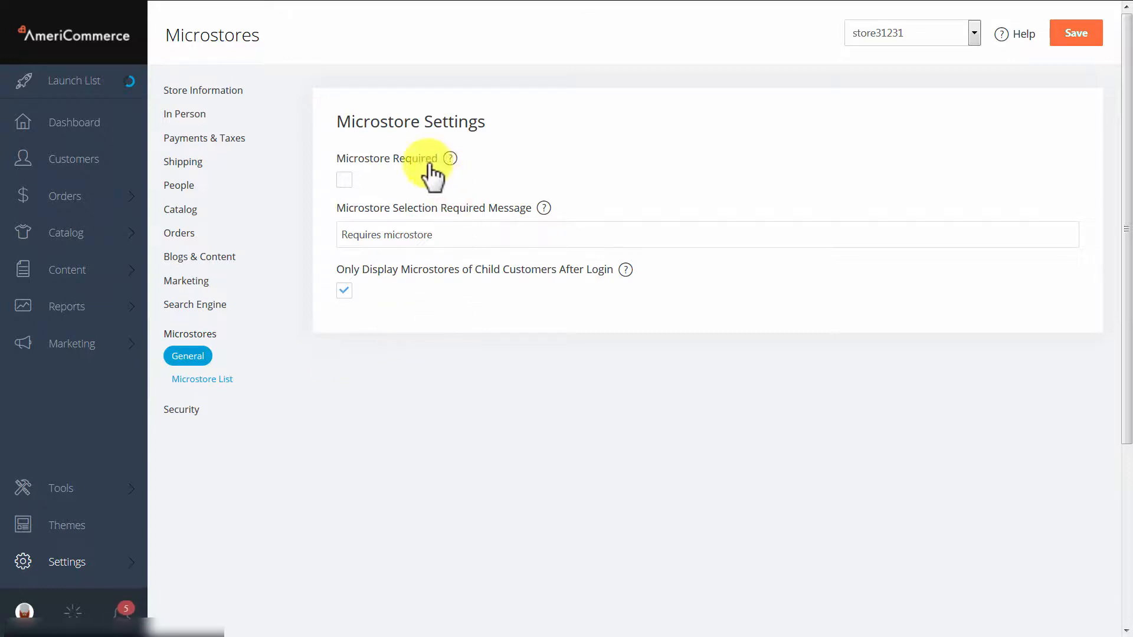
pyautogui.click(345, 177)
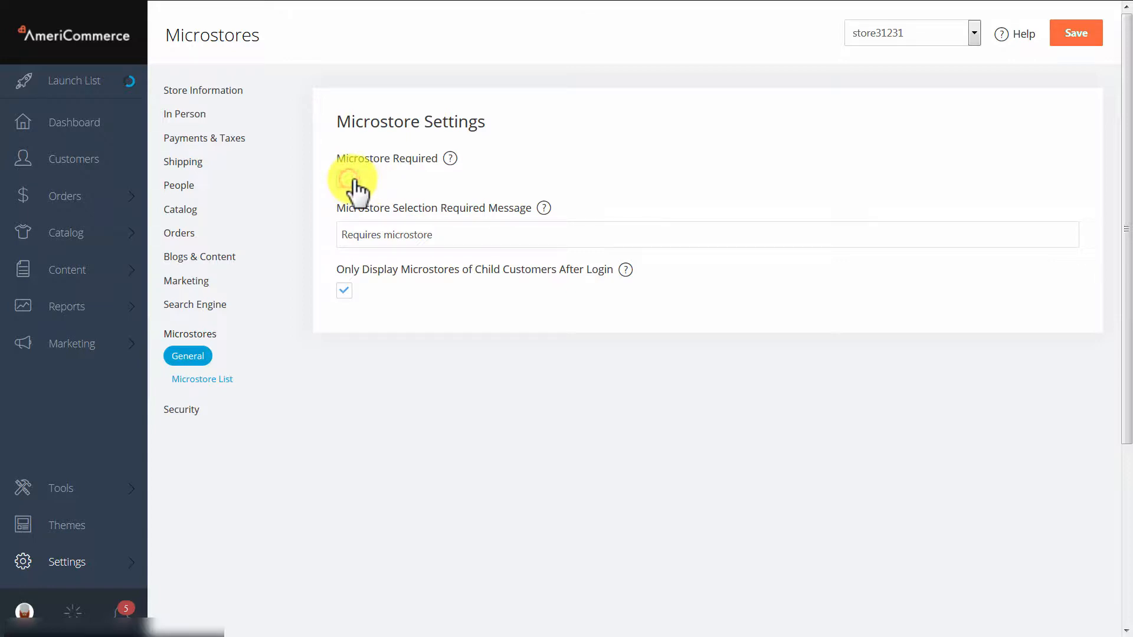
pyautogui.click(205, 380)
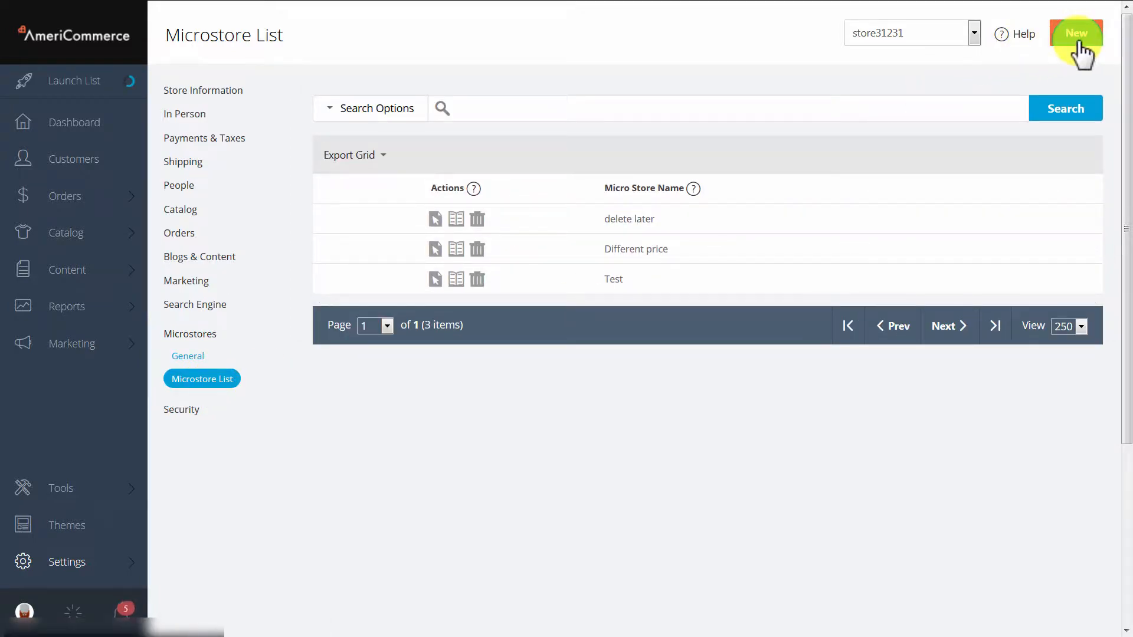
pyautogui.click(1077, 37)
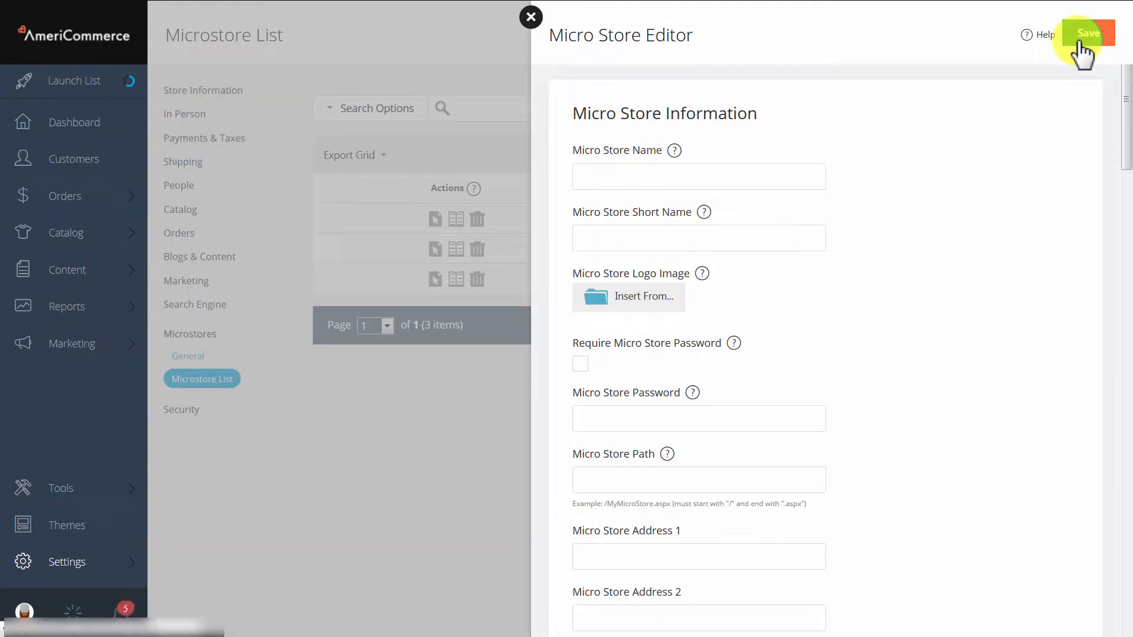
# - Name the new micro store "video store"
pyautogui.click(600, 180)
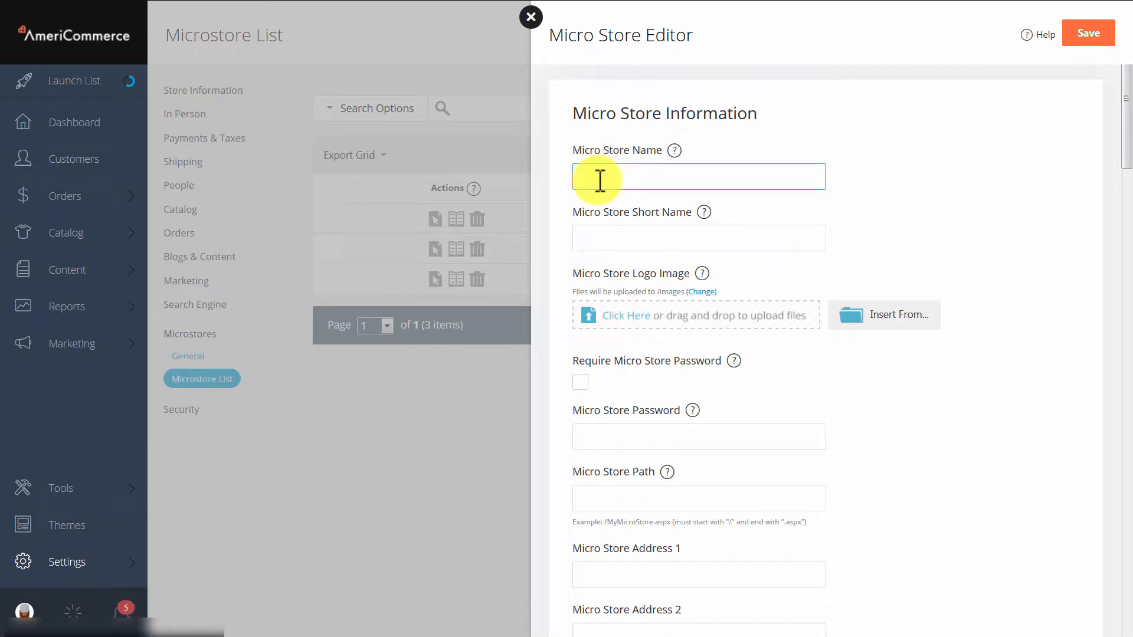
pyautogui.write('video store')
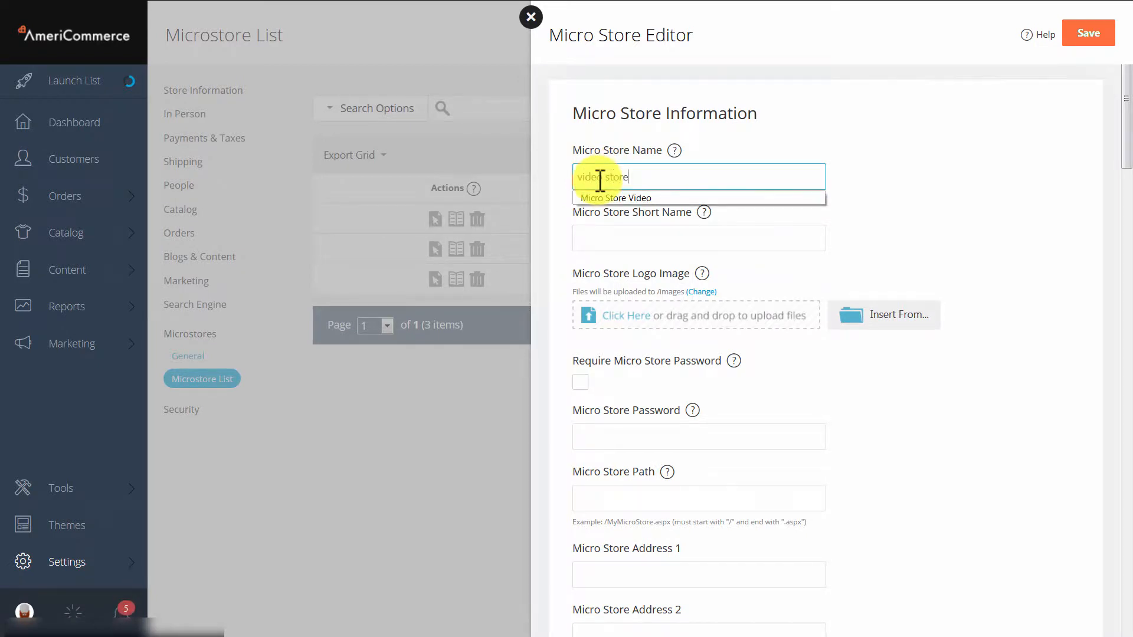
pyautogui.click(965, 213)
# - Require a password for the micro store and enter the micro store password
pyautogui.scroll(-1, 882, 263)
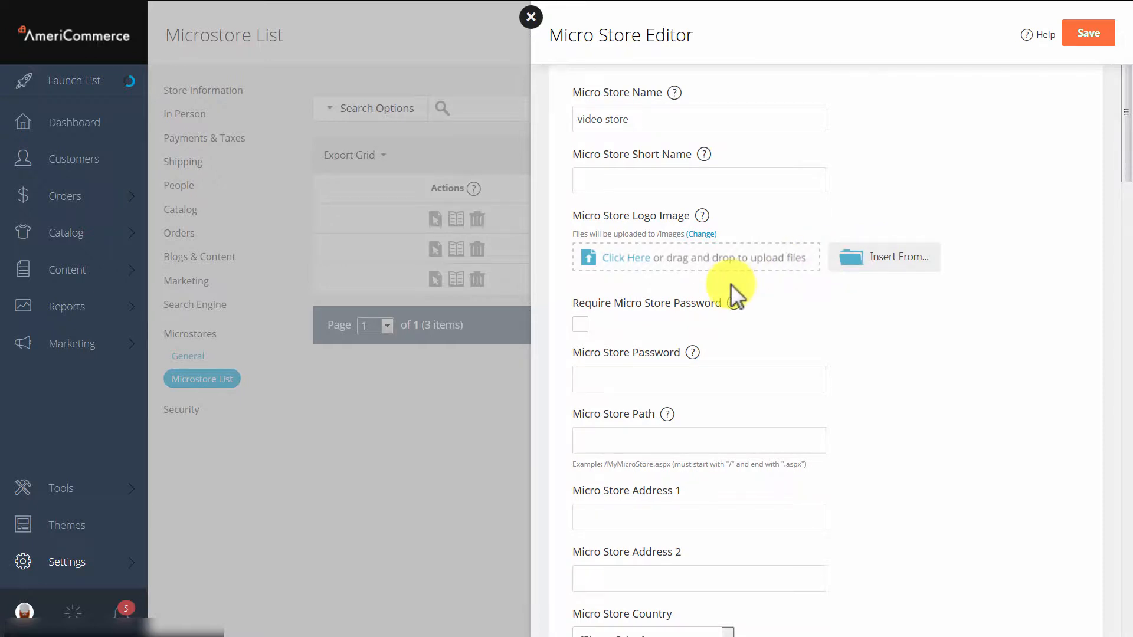
pyautogui.click(592, 326)
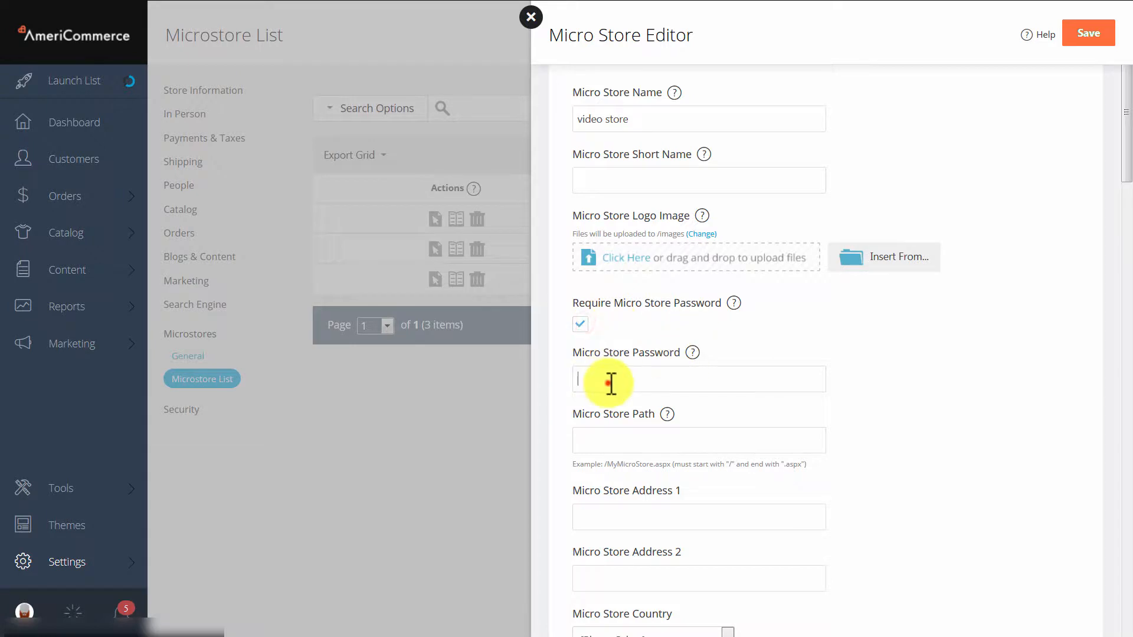
pyautogui.click(611, 381)
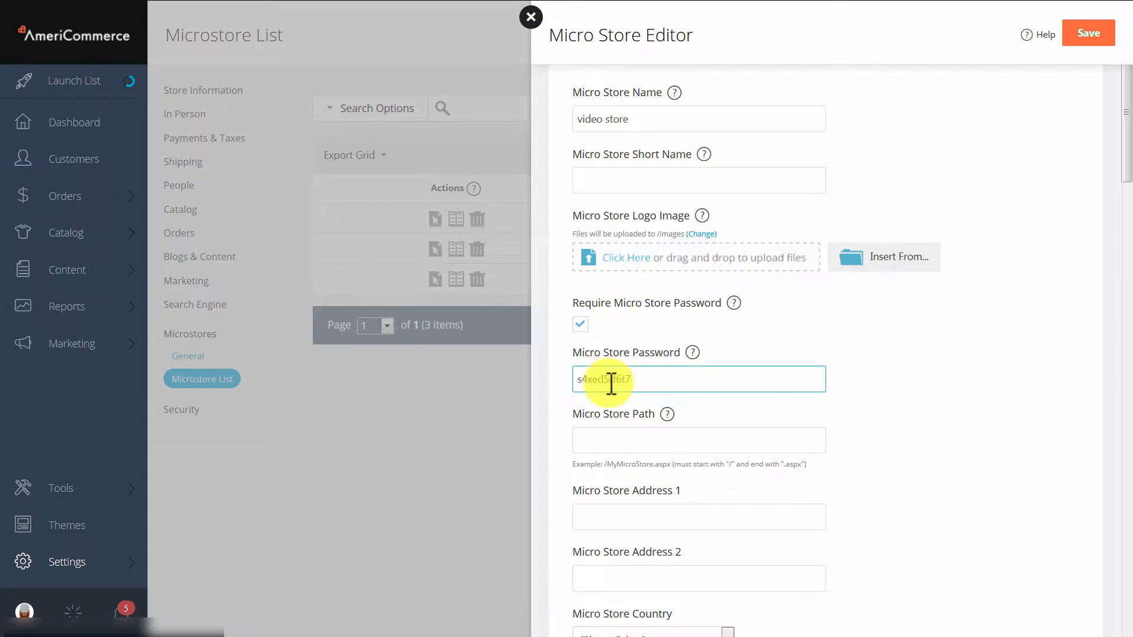
# - Clear the micro store password and turn off the password requirement
pyautogui.moveTo(650, 376); pyautogui.dragTo(473, 371)
pyautogui.press('BackSpace')
pyautogui.click(582, 324)
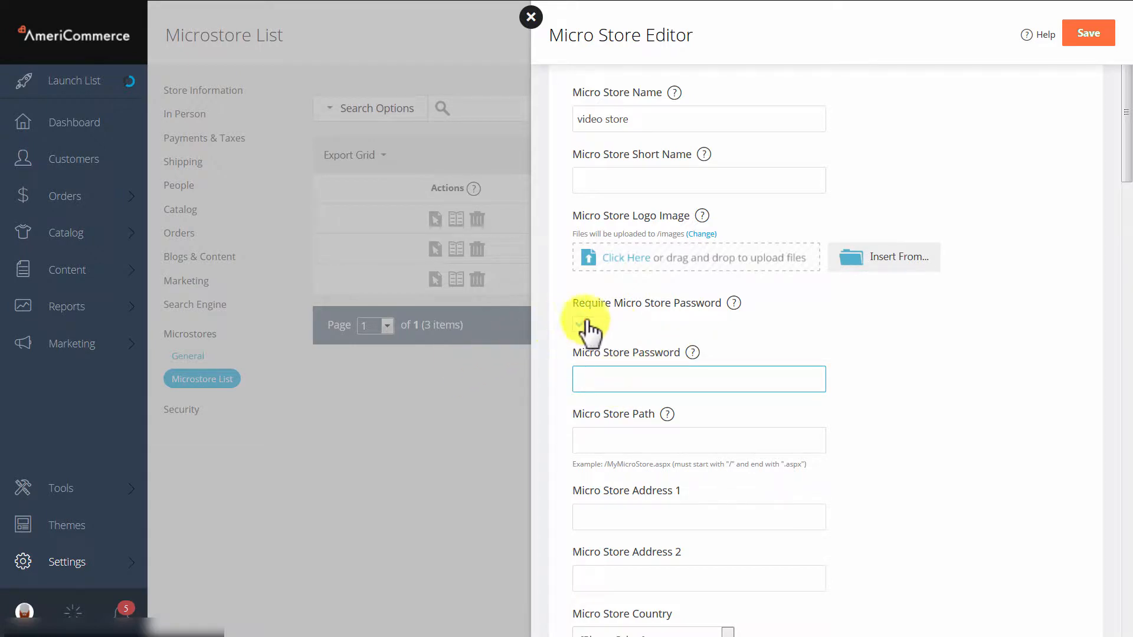
pyautogui.click(584, 326)
# - Set the micro store path to /name.aspx
pyautogui.click(637, 439)
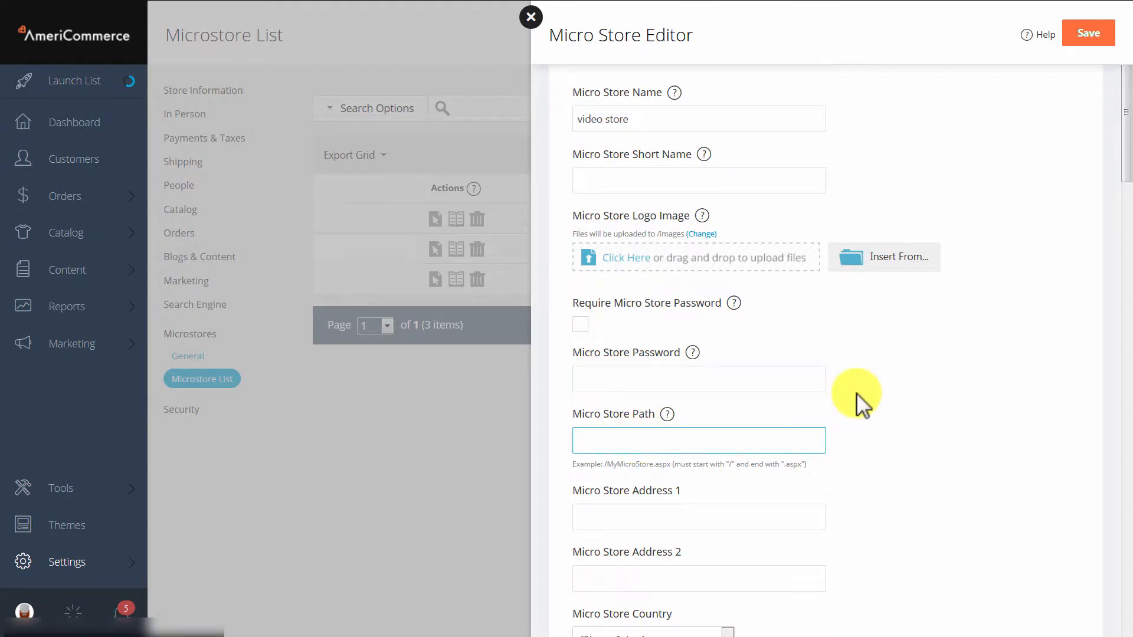
pyautogui.click(687, 445)
pyautogui.write('/')
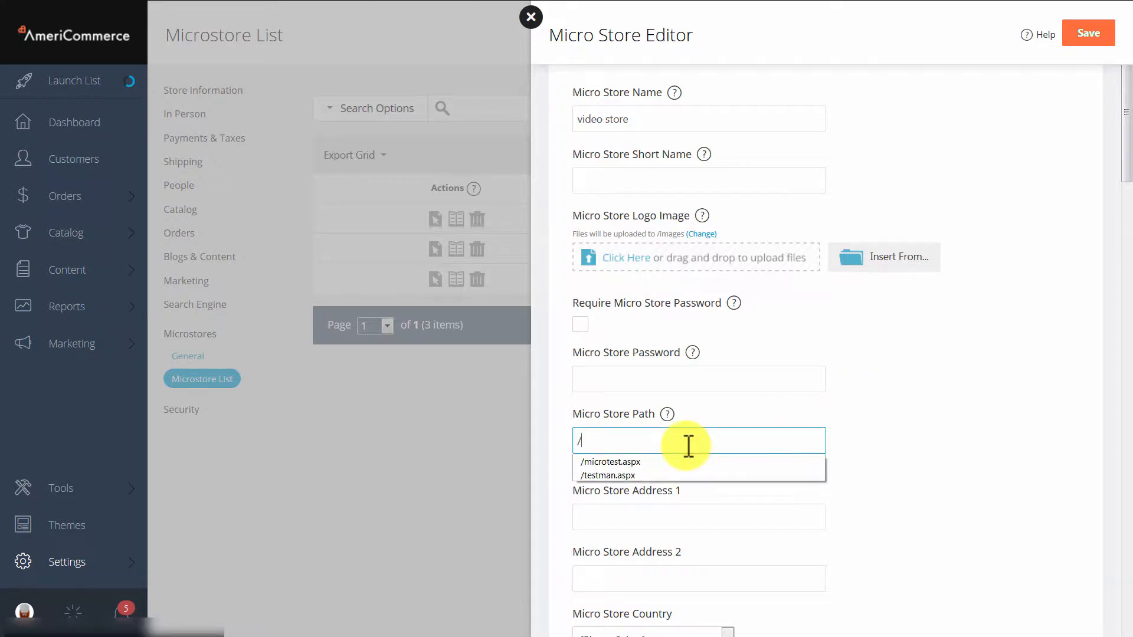
pyautogui.write('n')
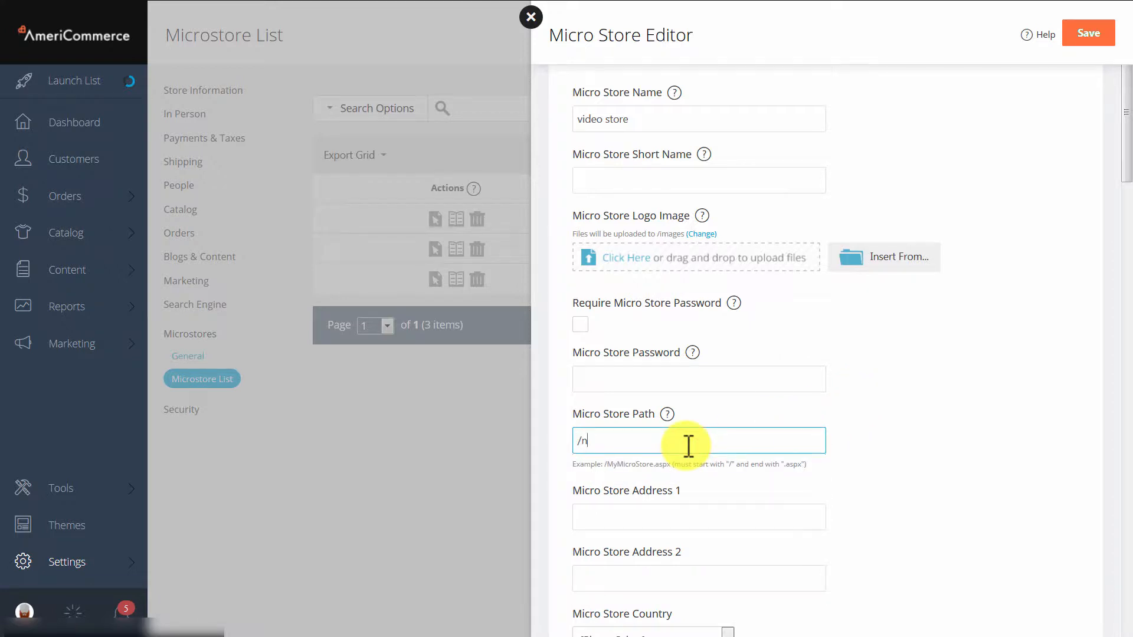
pyautogui.write('ame.aspx')
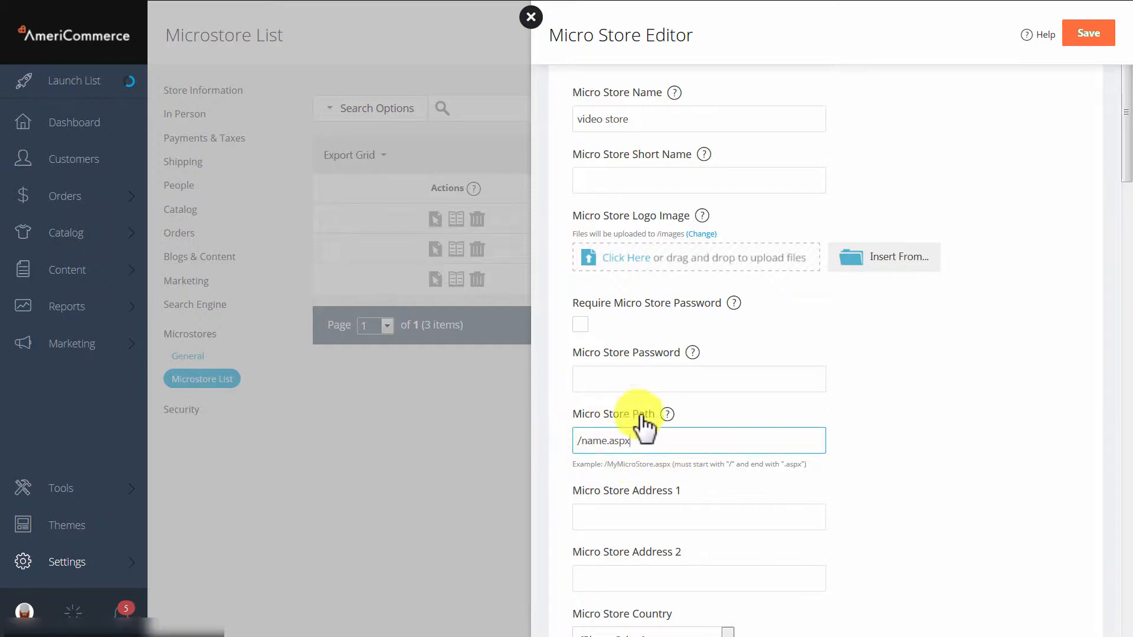
# - Replace the micro store path with the store's full URL ending in /store/name.aspx
pyautogui.moveTo(641, 444); pyautogui.dragTo(520, 459)
pyautogui.press('BackSpace')
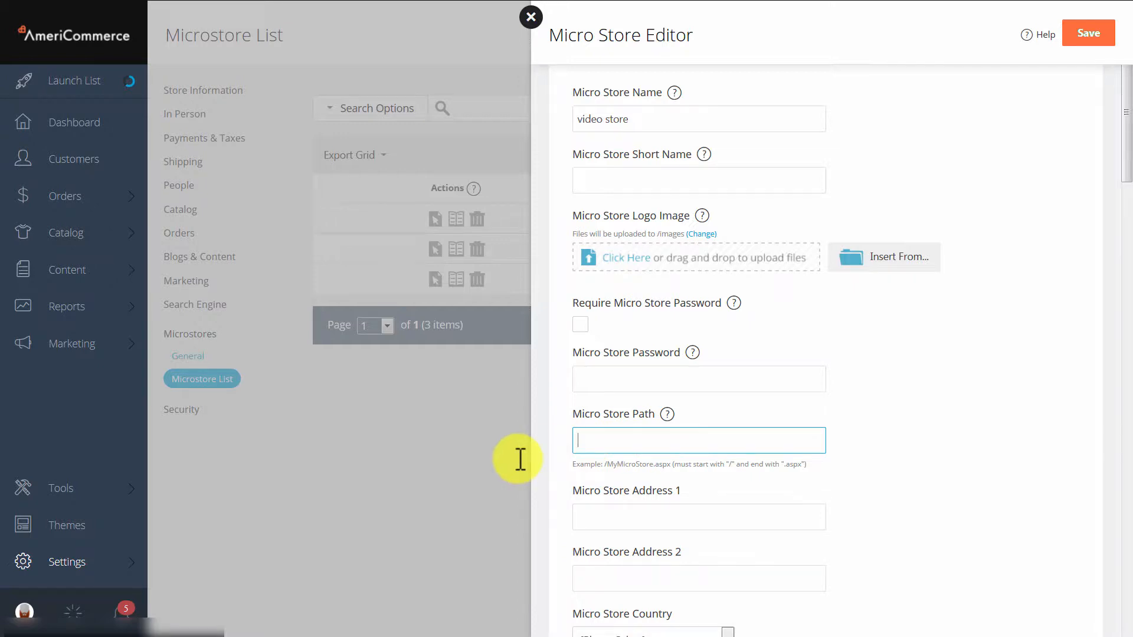
pyautogui.hotkey('ctrl', 'v')
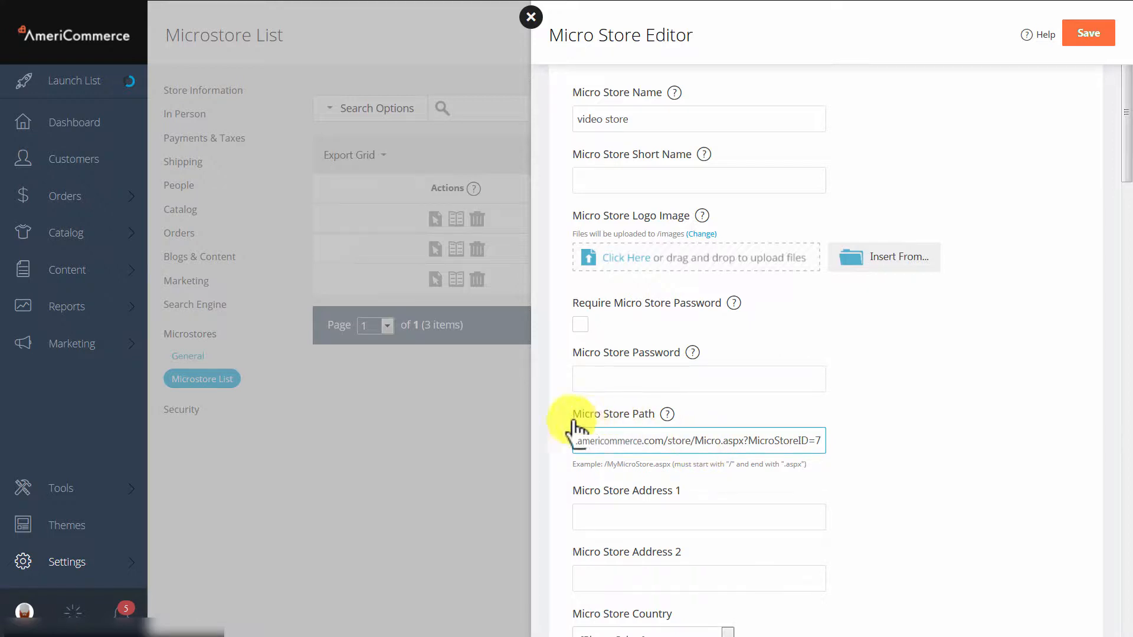
pyautogui.moveTo(696, 442); pyautogui.dragTo(875, 465)
pyautogui.write('n')
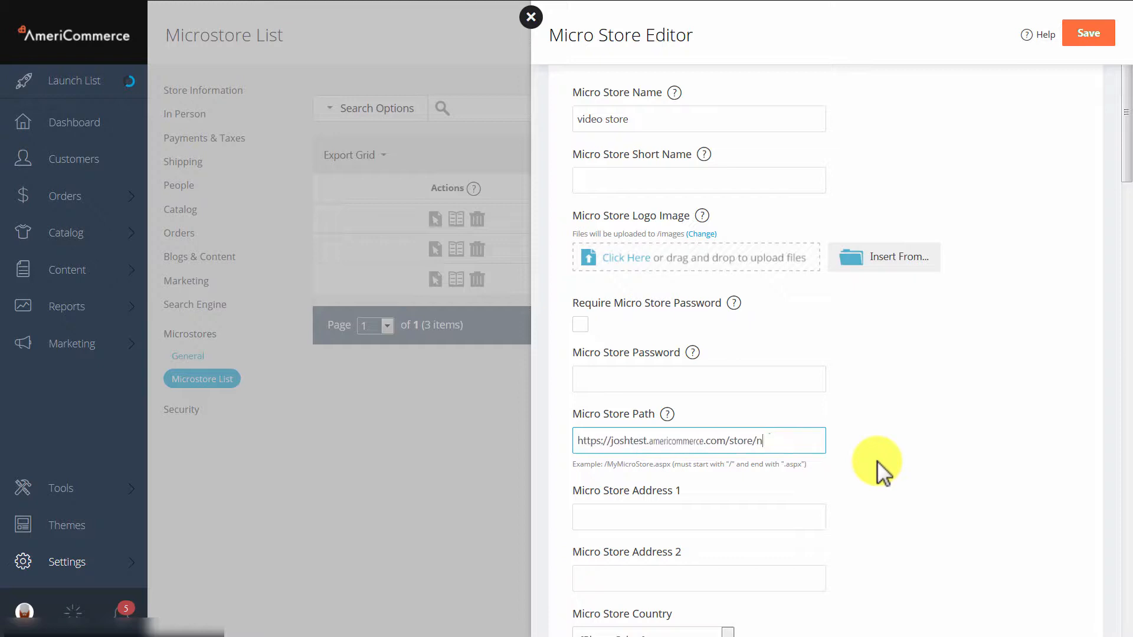
pyautogui.write('ame.aspx')
# - Trim the micro store path to /name.aspx and clear it completely
pyautogui.click(749, 440)
pyautogui.moveTo(719, 441); pyautogui.dragTo(551, 437)
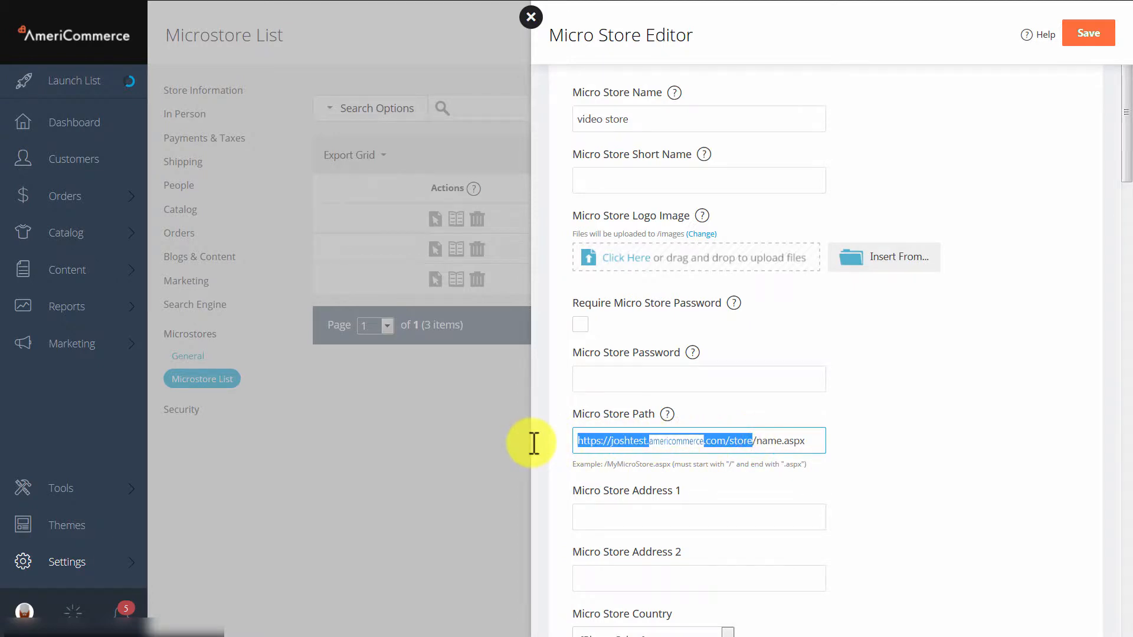
pyautogui.press('BackSpace')
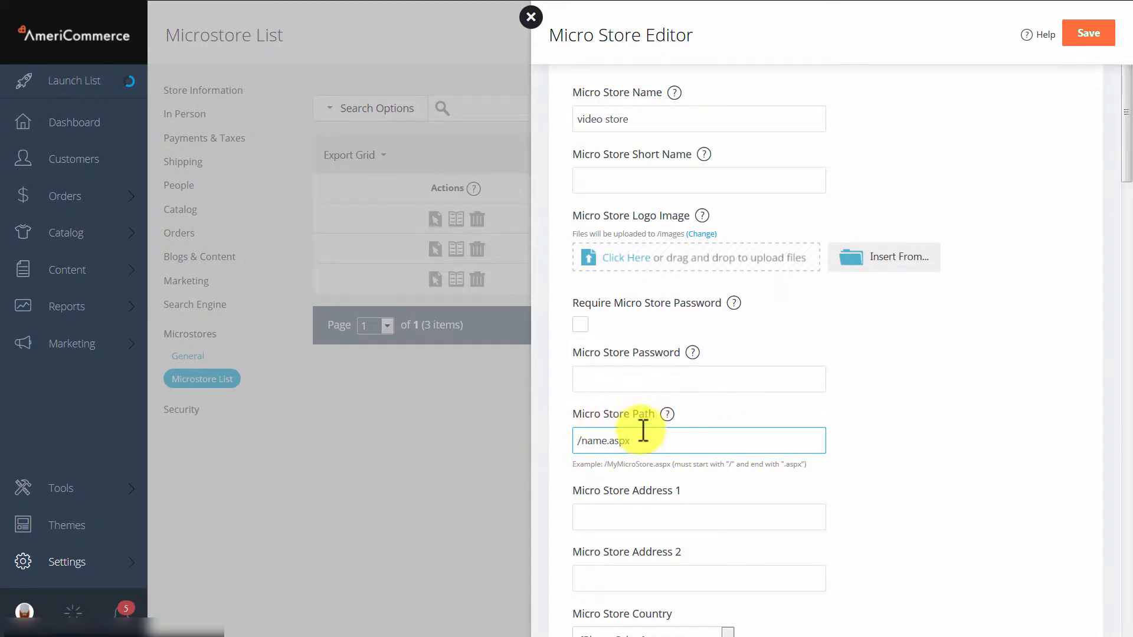
pyautogui.moveTo(643, 431); pyautogui.dragTo(496, 437)
pyautogui.press('BackSpace')
pyautogui.click(938, 431)
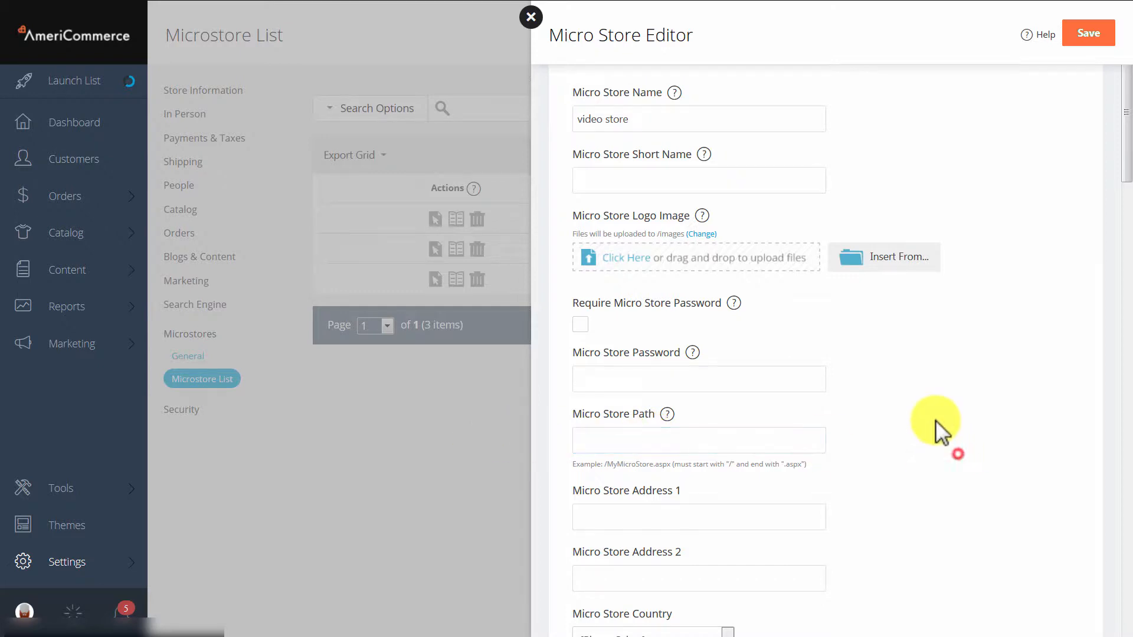
# - Set the micro store country to United States
pyautogui.scroll(-2, 933, 419)
pyautogui.click(699, 525)
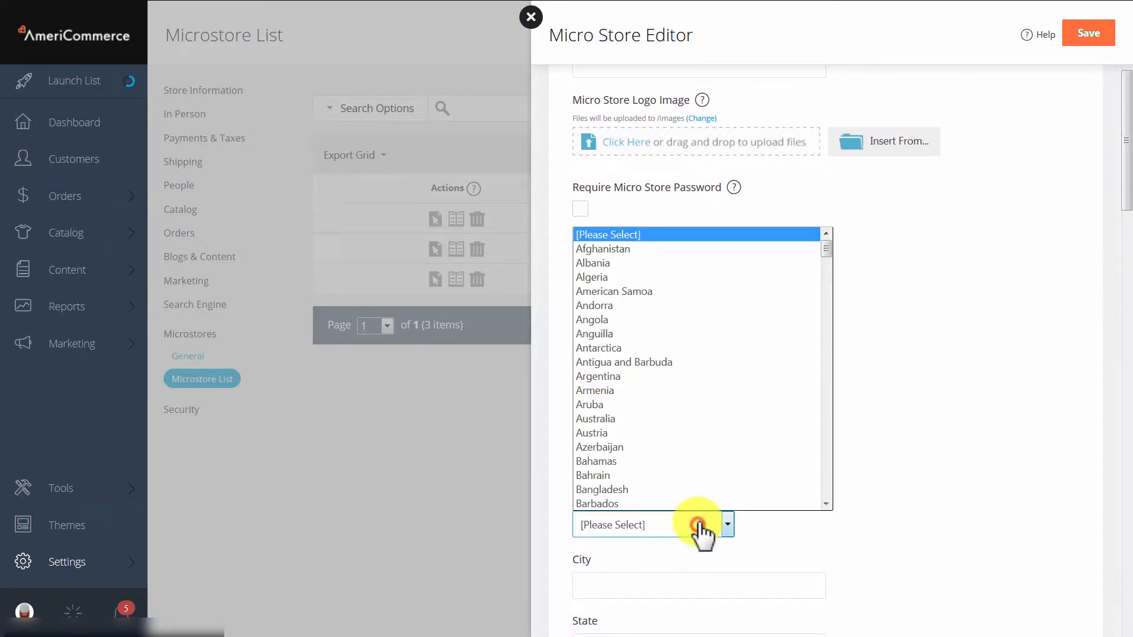
pyautogui.write('united')
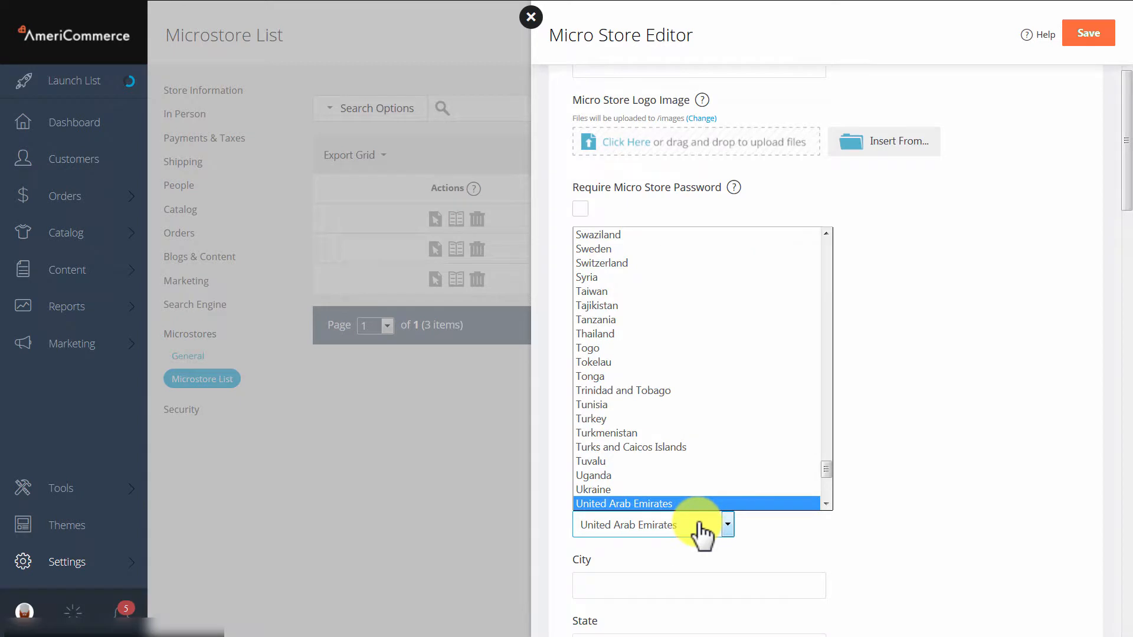
pyautogui.write(' s')
pyautogui.click(691, 503)
# - Set the micro store's state to Texas and enter its postal code
pyautogui.scroll(-1, 672, 528)
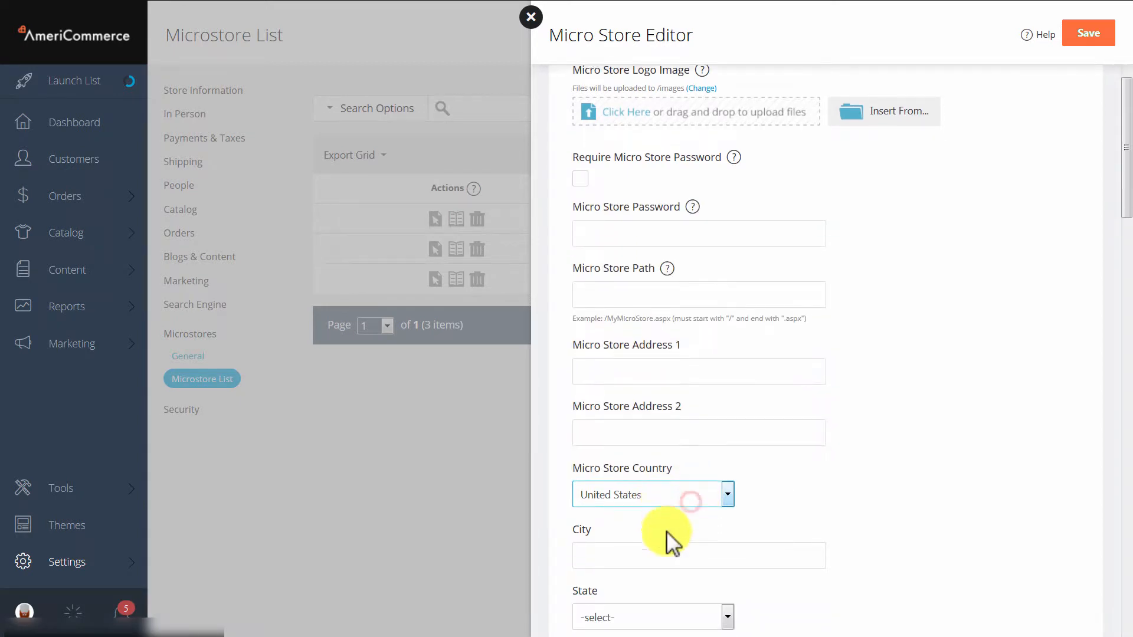
pyautogui.scroll(-3, 672, 520)
pyautogui.click(688, 477)
pyautogui.write('tex')
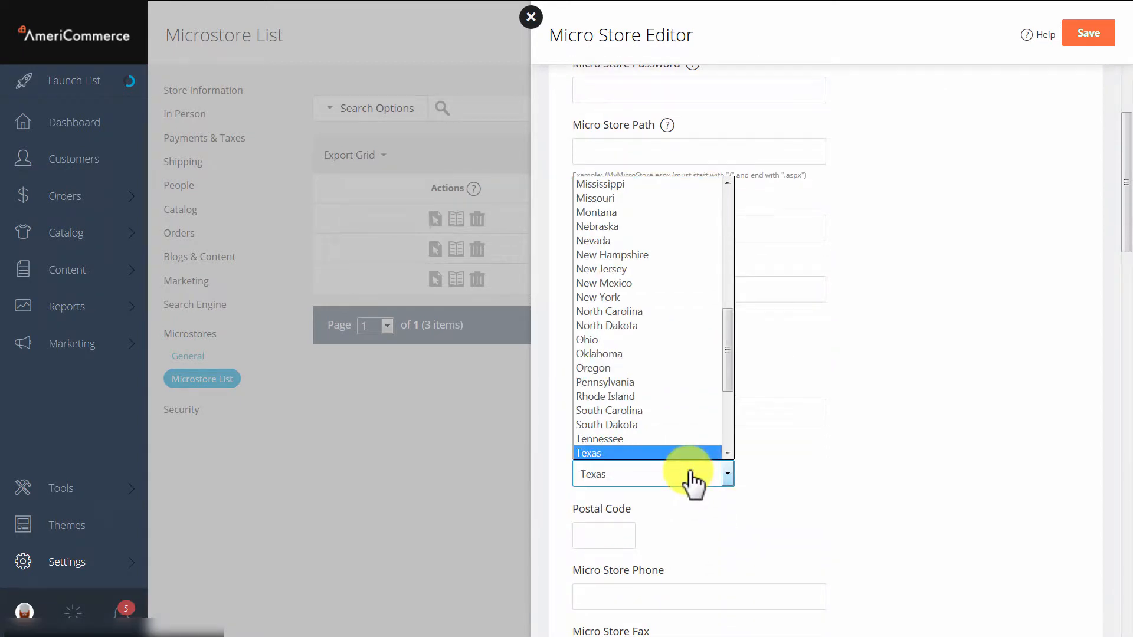
pyautogui.click(637, 453)
pyautogui.click(586, 537)
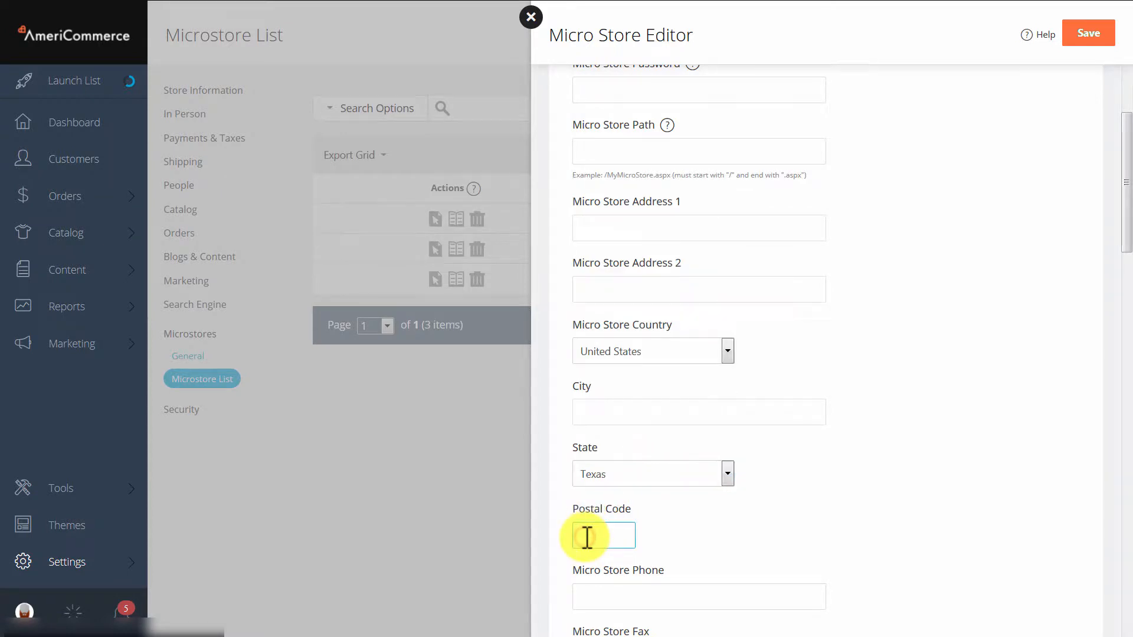
pyautogui.write('77701')
pyautogui.click(851, 524)
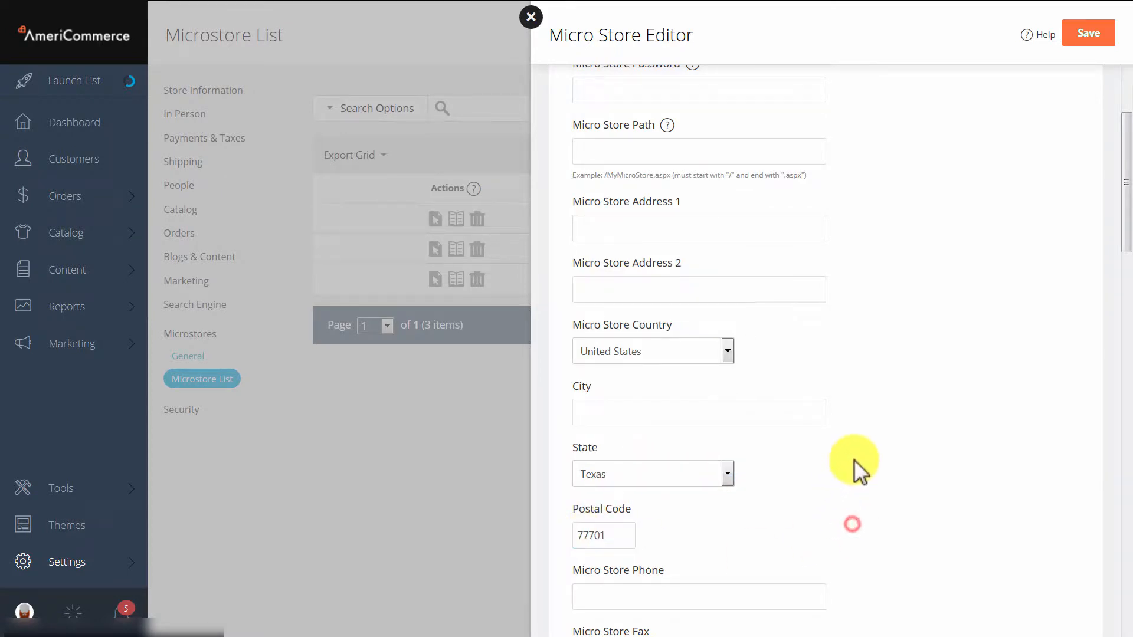
# - Set the micro store's default shipping country to United States
pyautogui.scroll(-10, 856, 454)
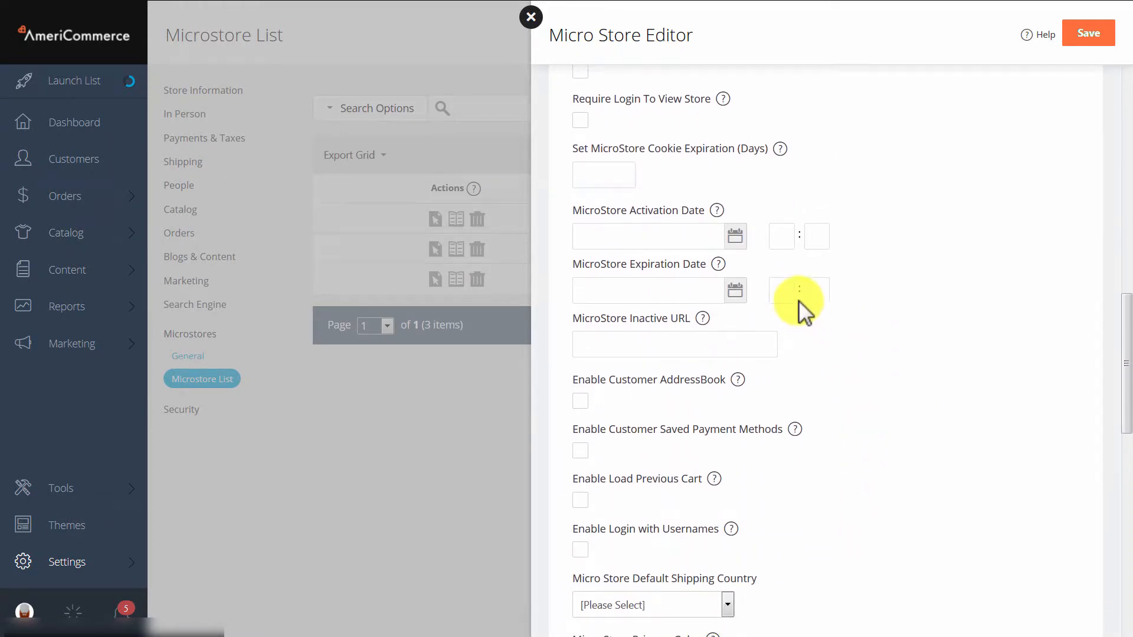
pyautogui.scroll(-2, 799, 307)
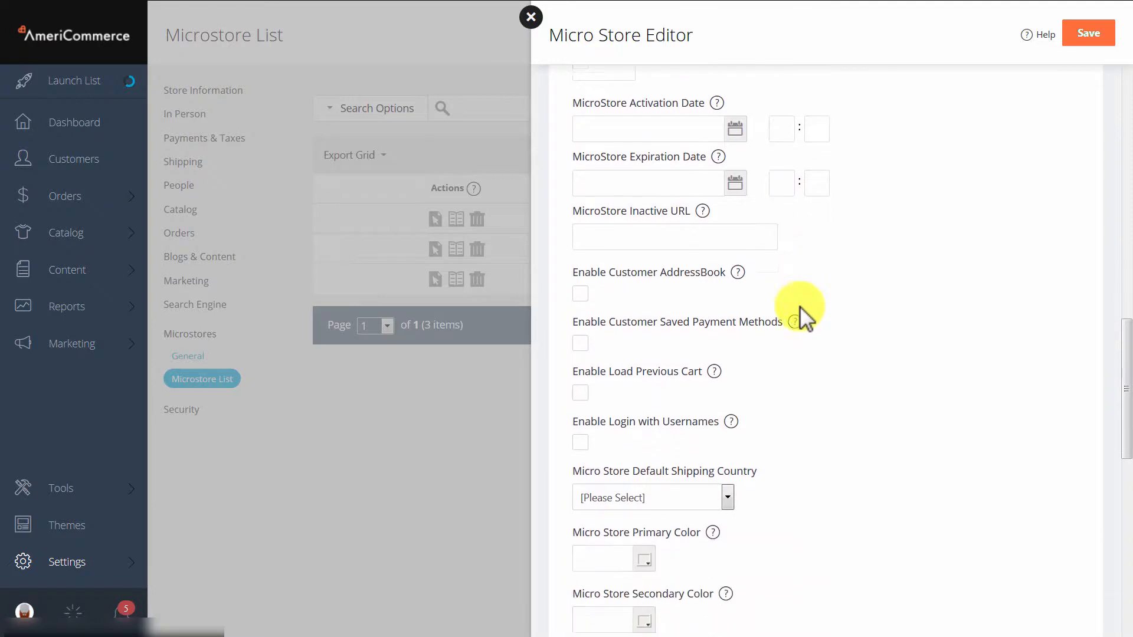
pyautogui.click(703, 488)
pyautogui.write('united')
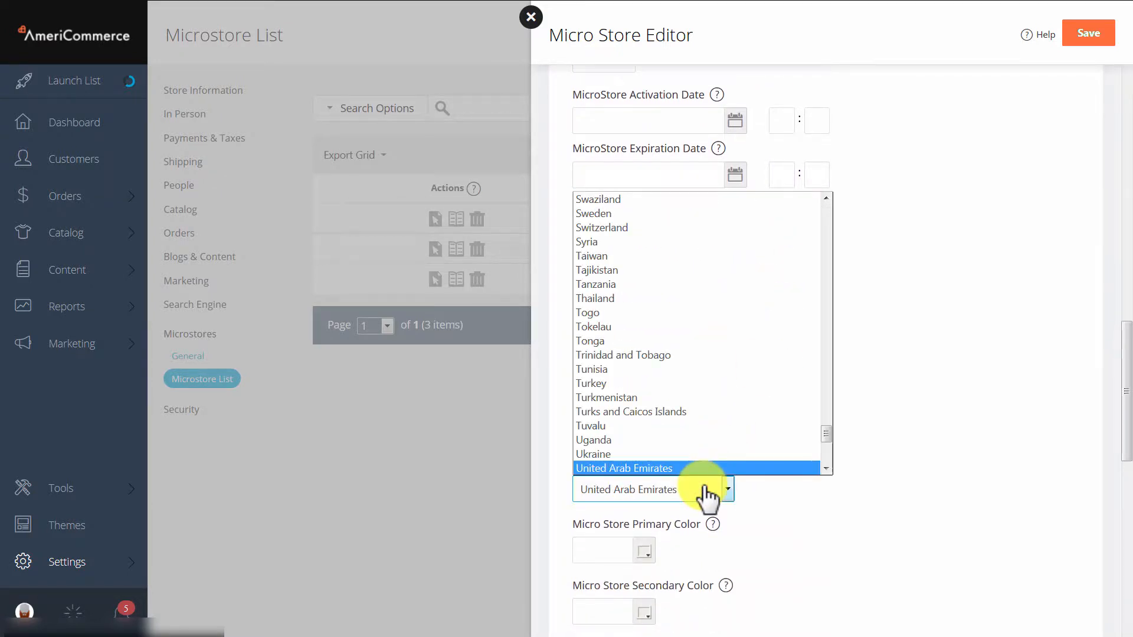
pyautogui.press('Down')
pyautogui.press('Down')
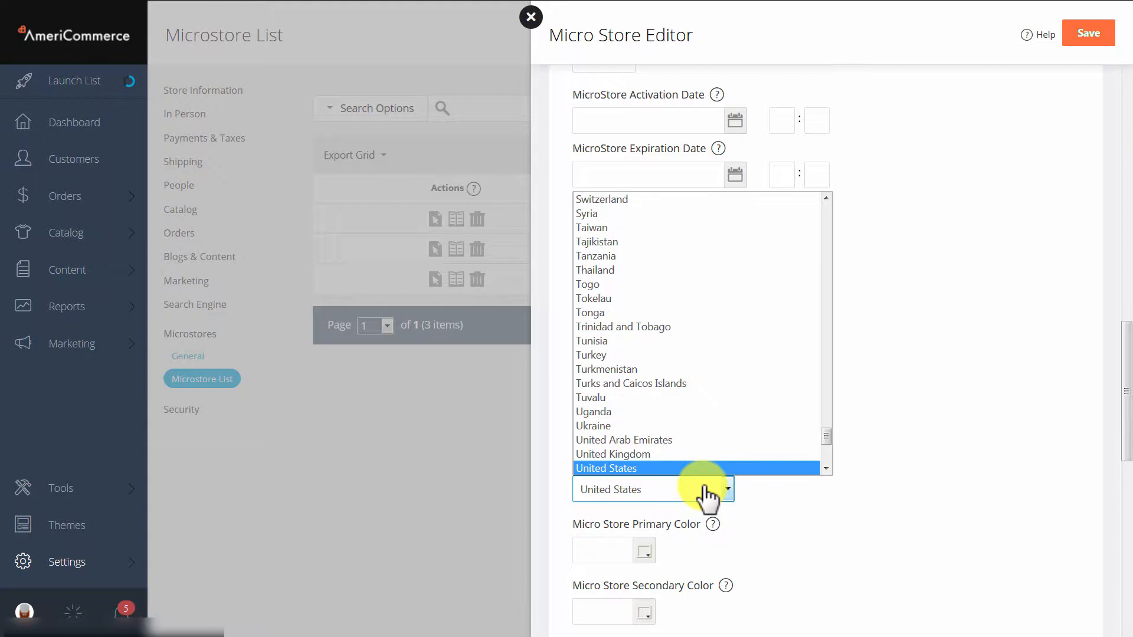
pyautogui.click(701, 475)
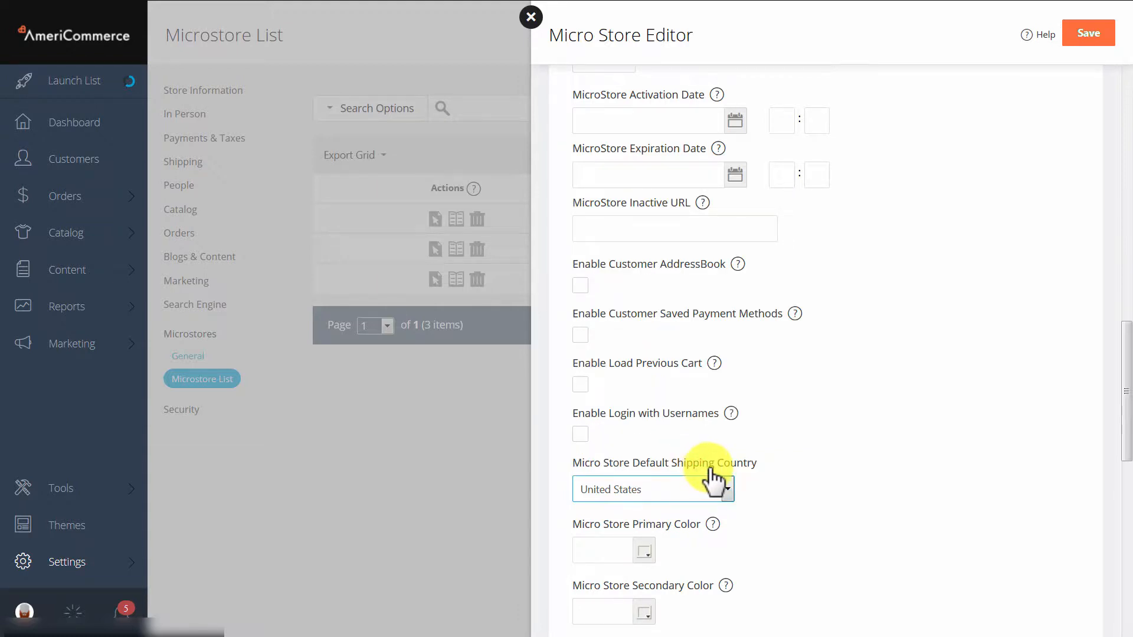
# - Review the Micro Store Settings options, from the cookie to the customer options, and close the editor, discarding the unsaved micro store
pyautogui.scroll(8, 714, 479)
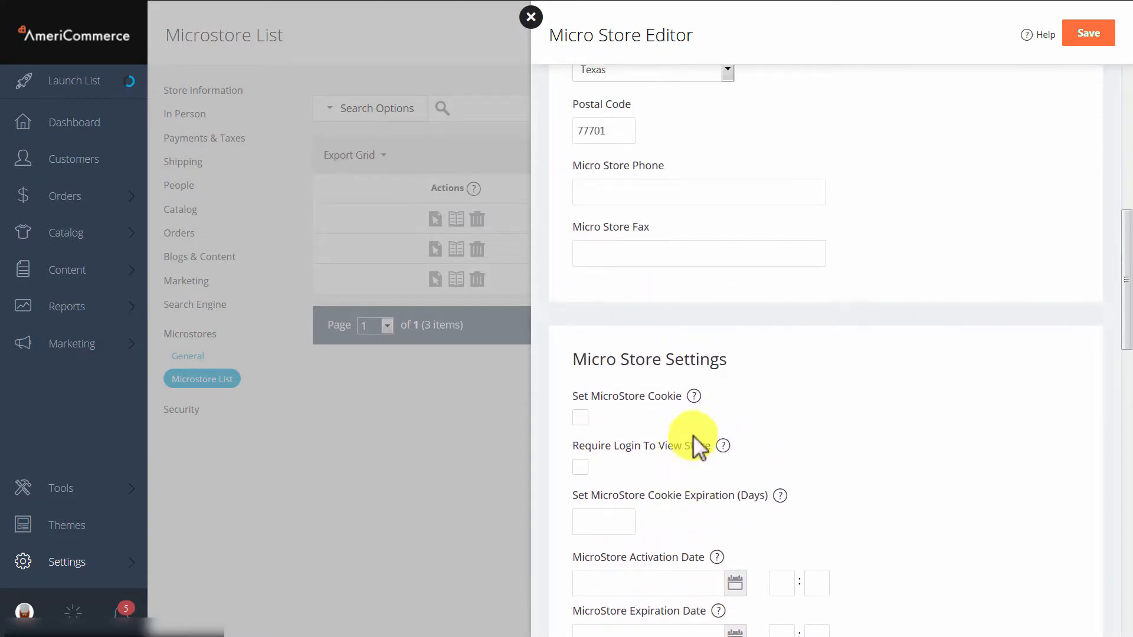
pyautogui.scroll(-1, 635, 407)
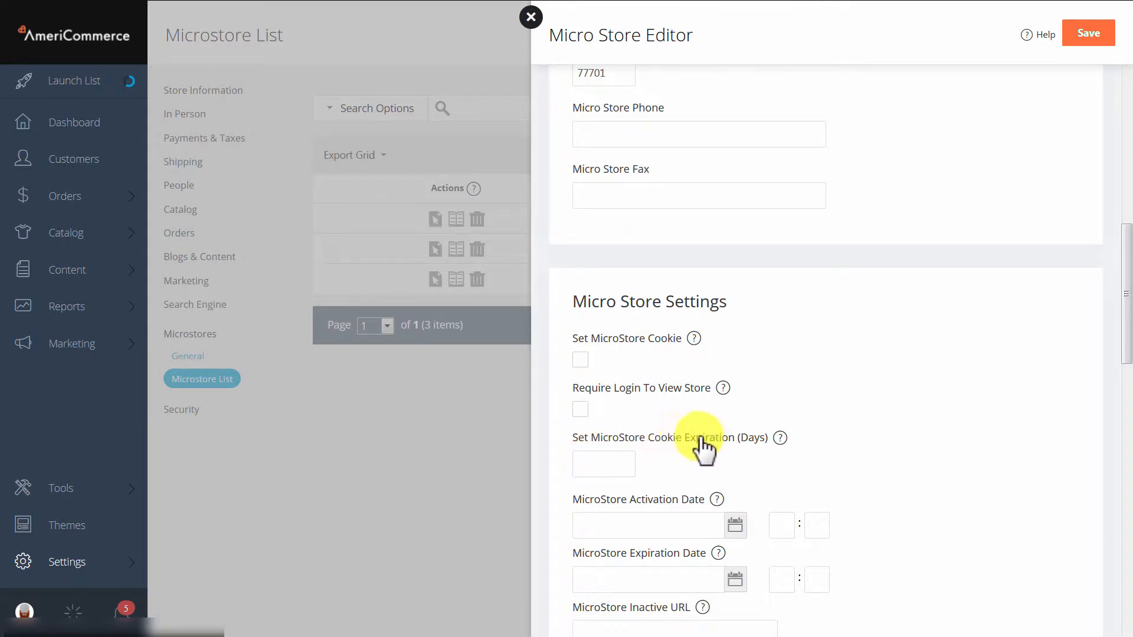
pyautogui.click(593, 462)
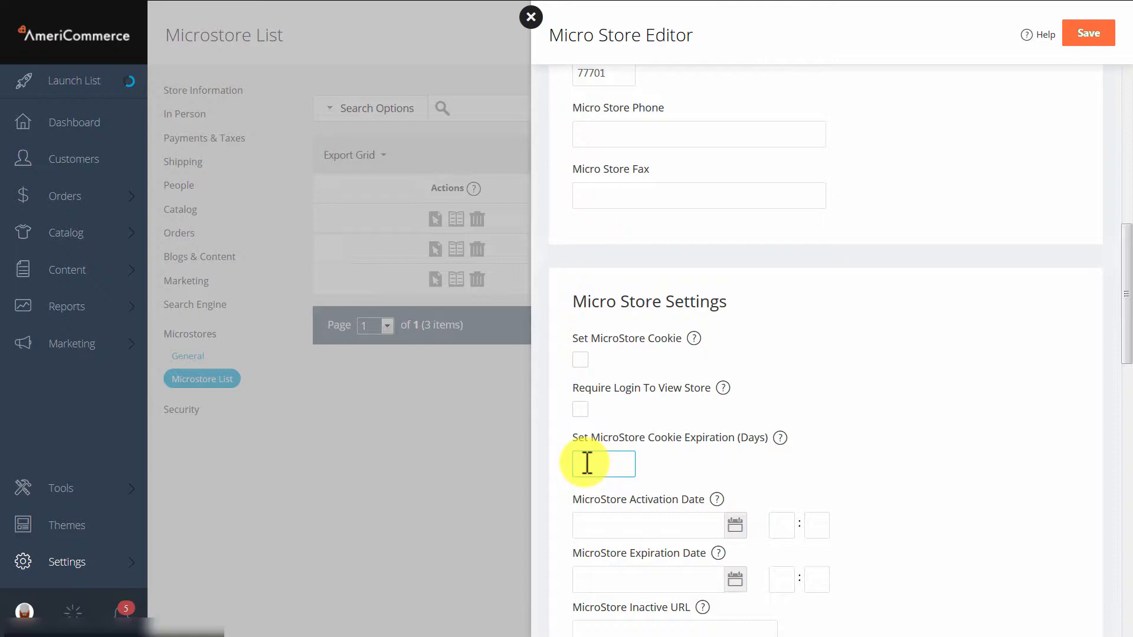
pyautogui.scroll(-2, 674, 429)
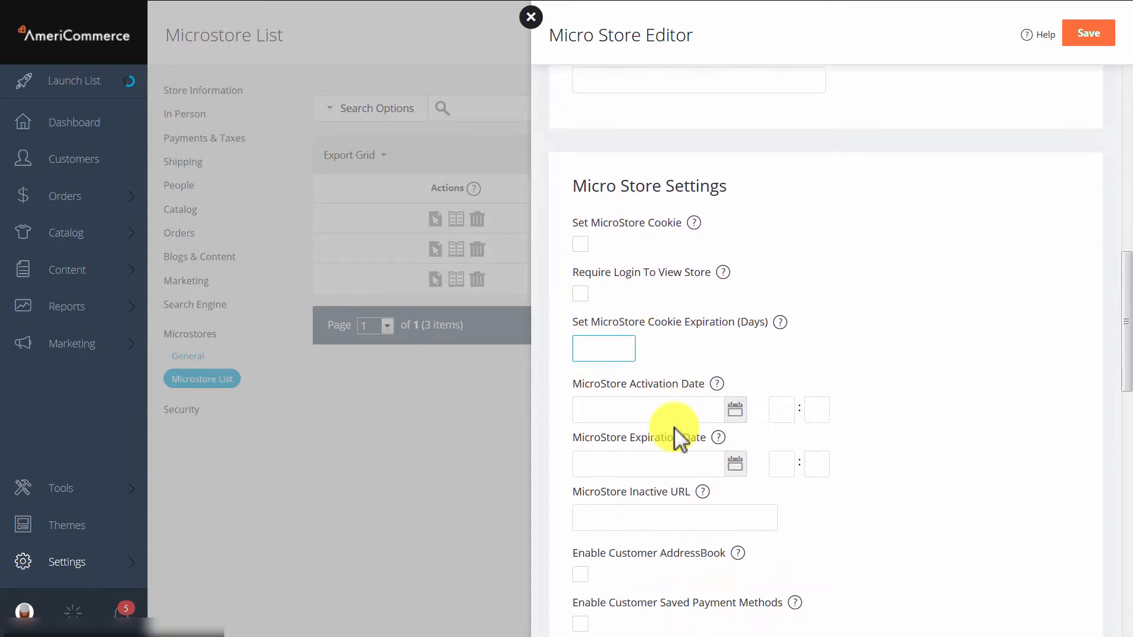
pyautogui.scroll(-1, 674, 428)
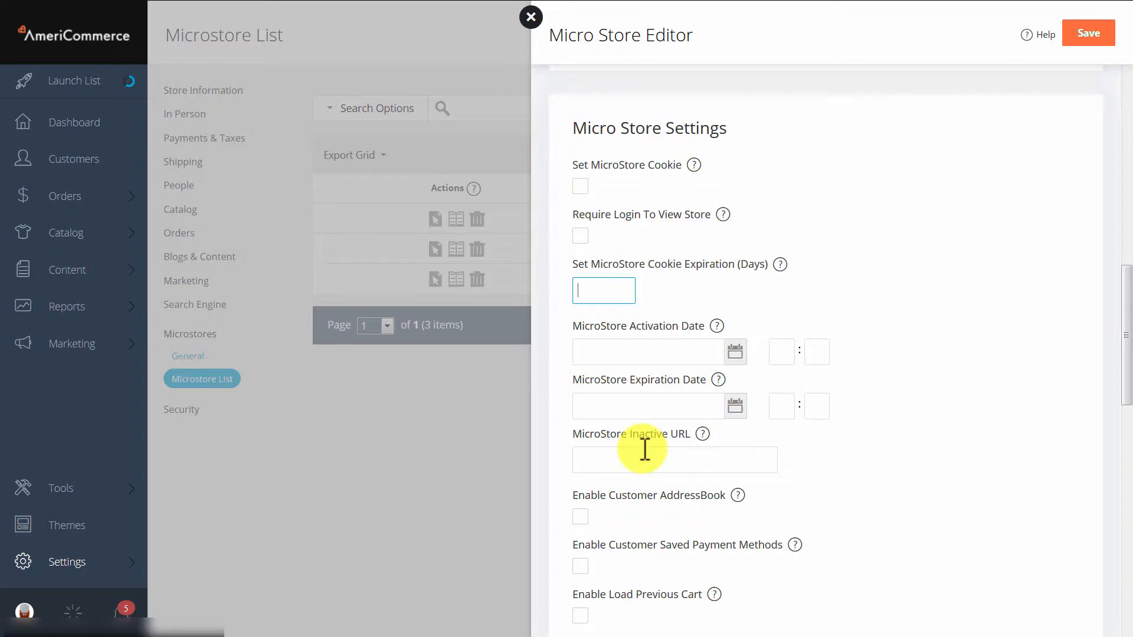
pyautogui.click(530, 18)
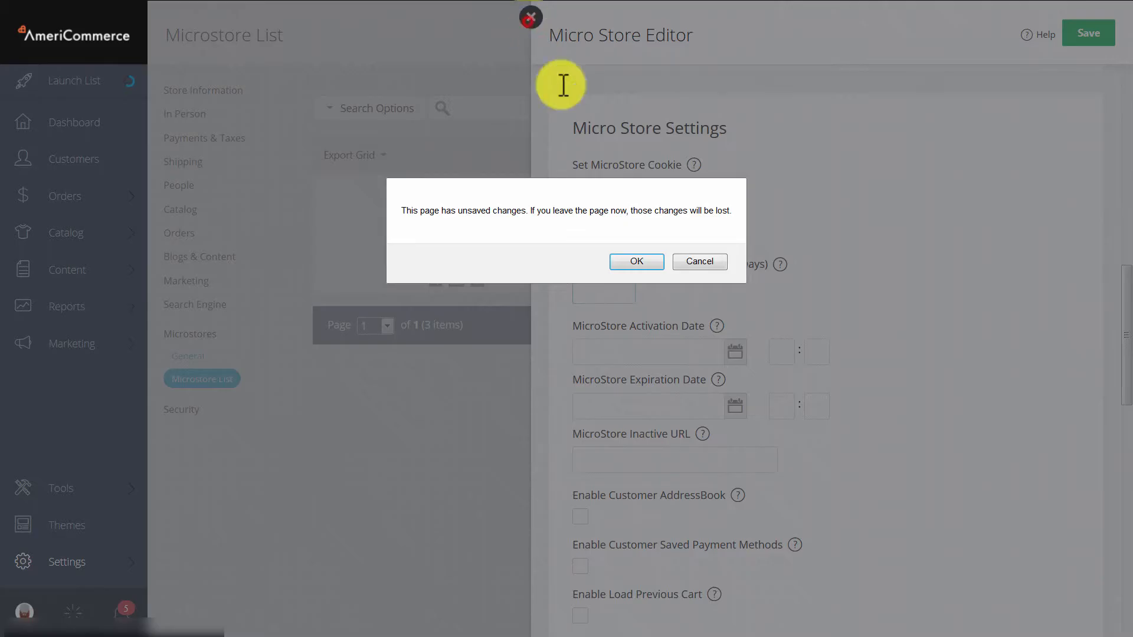
pyautogui.click(637, 260)
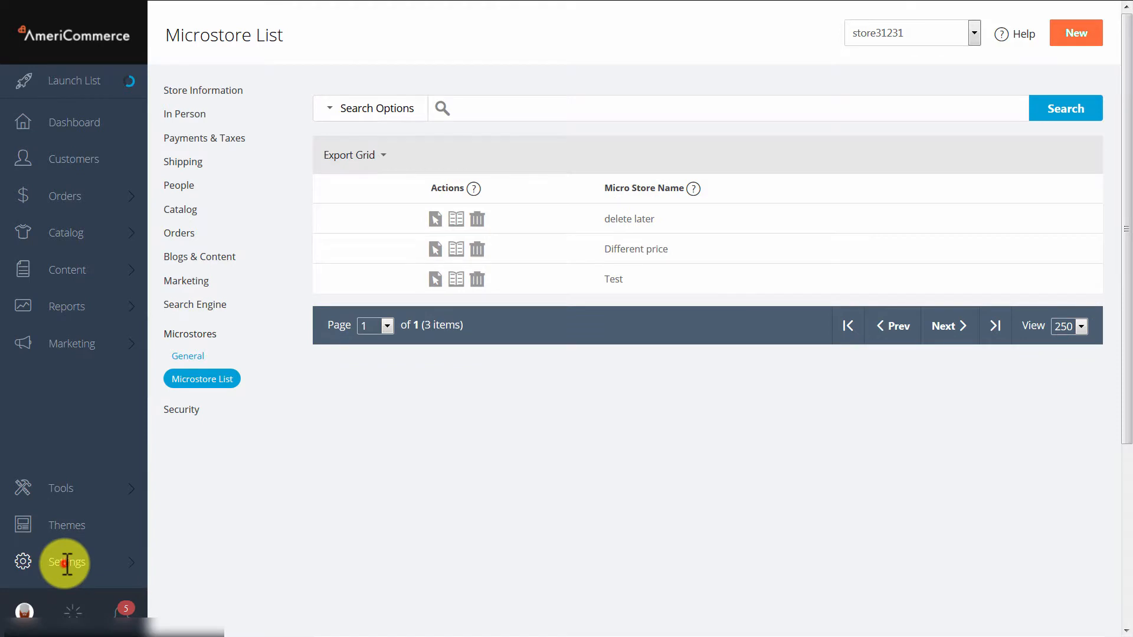
# - Open the Active Catalog page of the store's catalog settings for the Test micro store
pyautogui.click(66, 564)
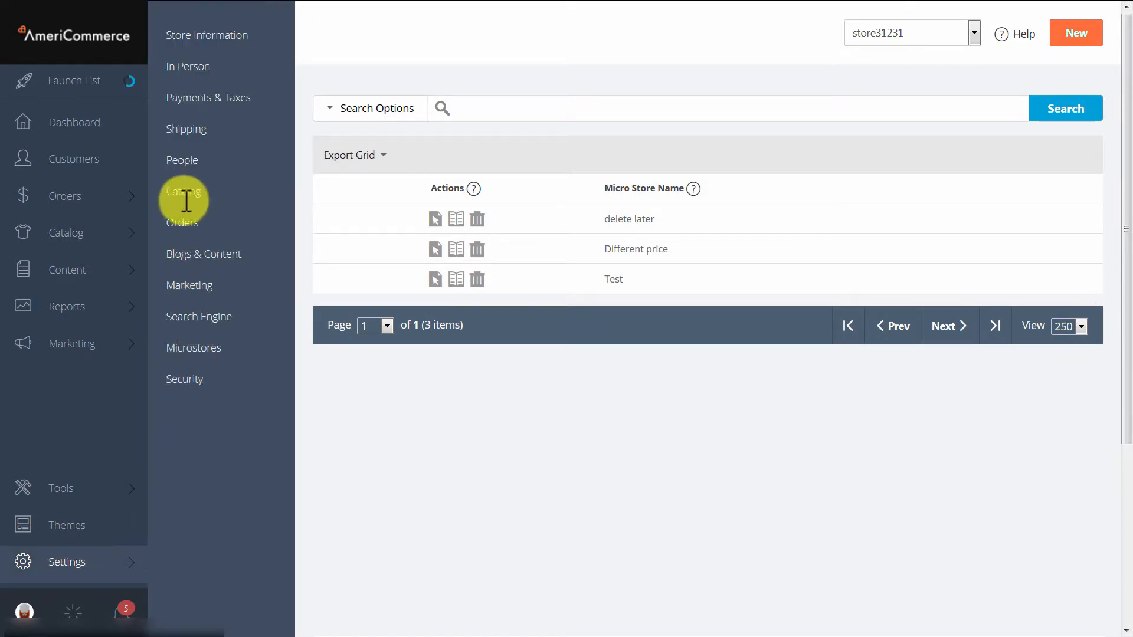
pyautogui.click(185, 195)
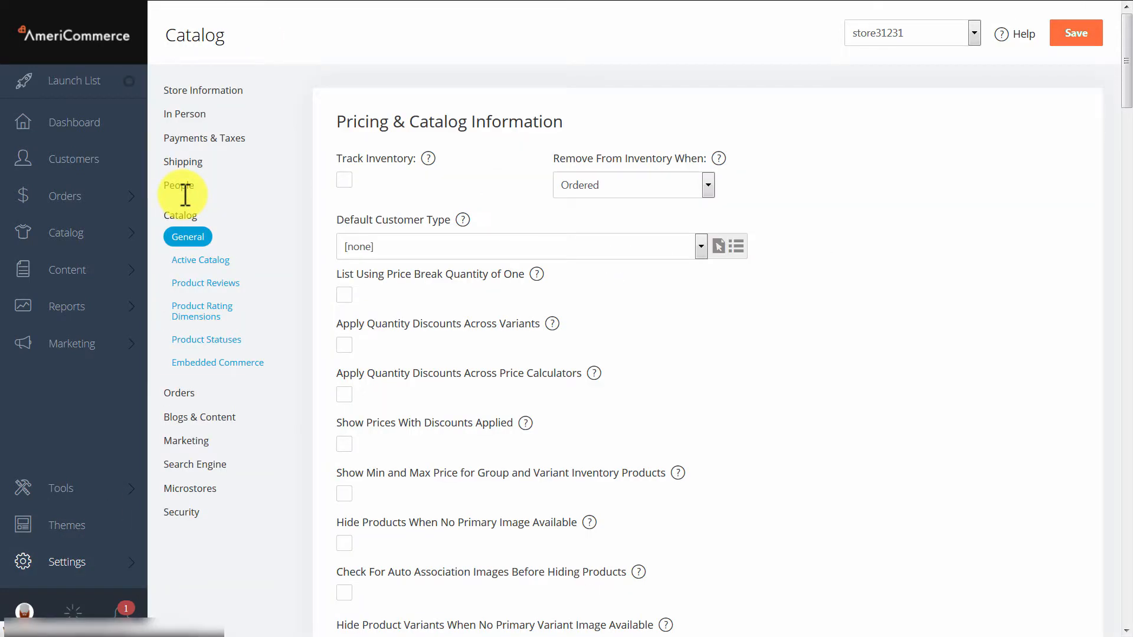
pyautogui.click(202, 260)
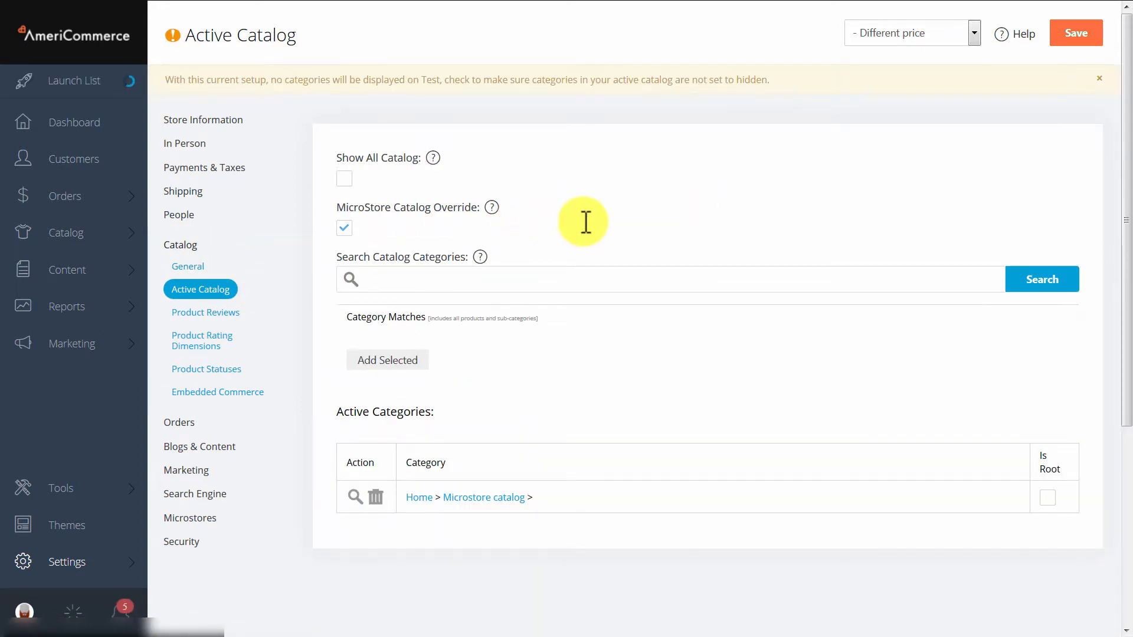
pyautogui.click(888, 33)
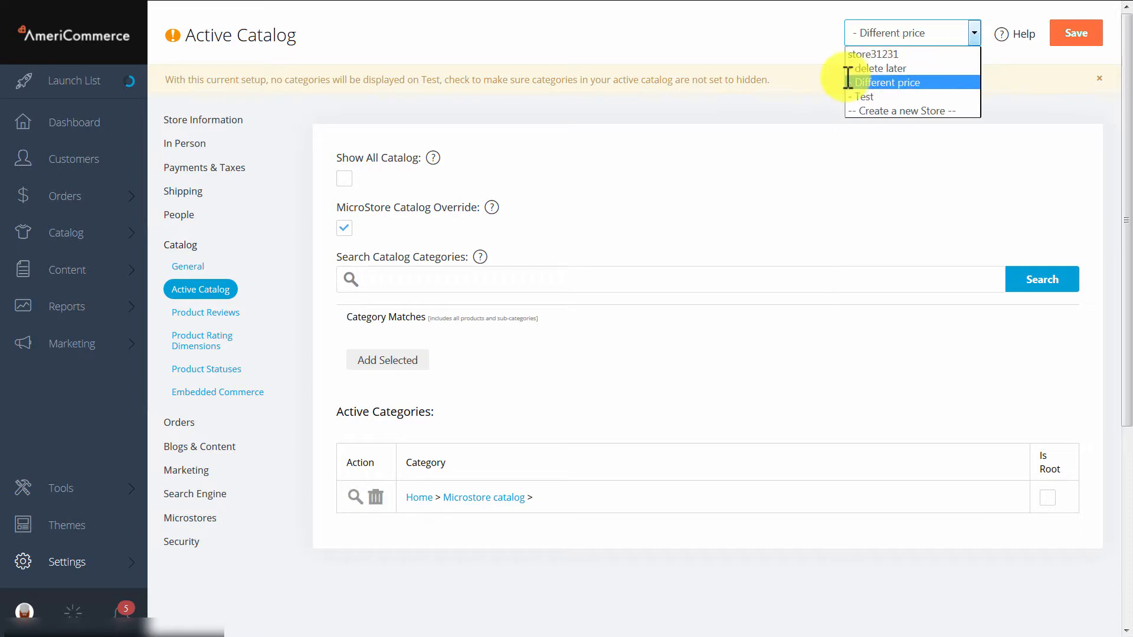
pyautogui.click(872, 96)
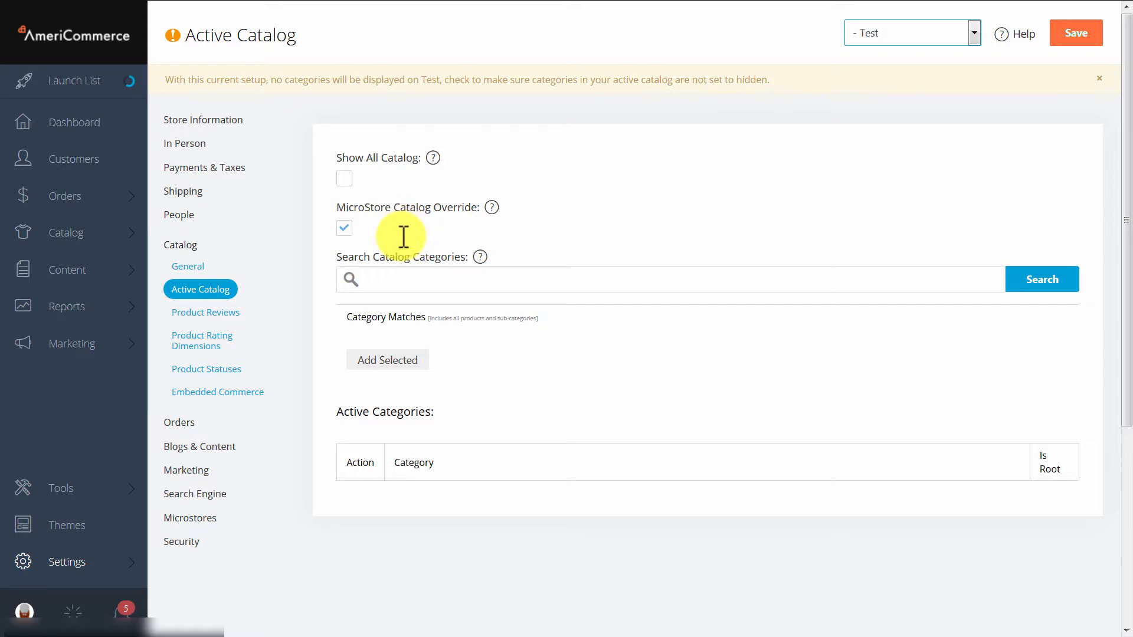
# - Search the catalog categories for "microstore" and add Microstore Category to the Test store's active categories
pyautogui.click(440, 279)
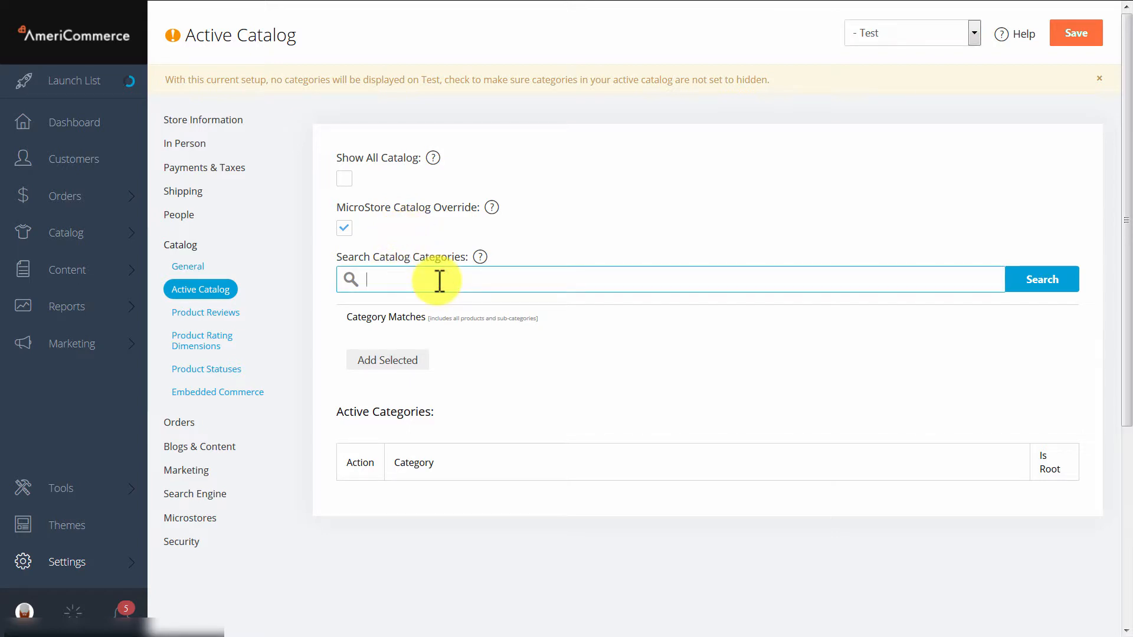
pyautogui.write('micros')
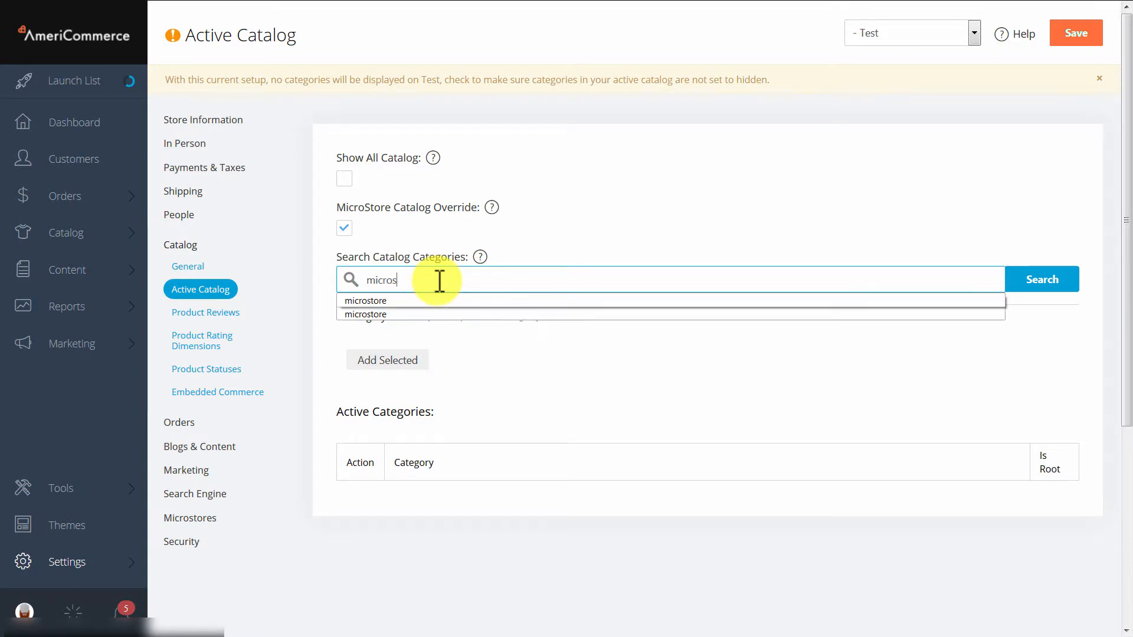
pyautogui.write('tore')
pyautogui.click(1046, 277)
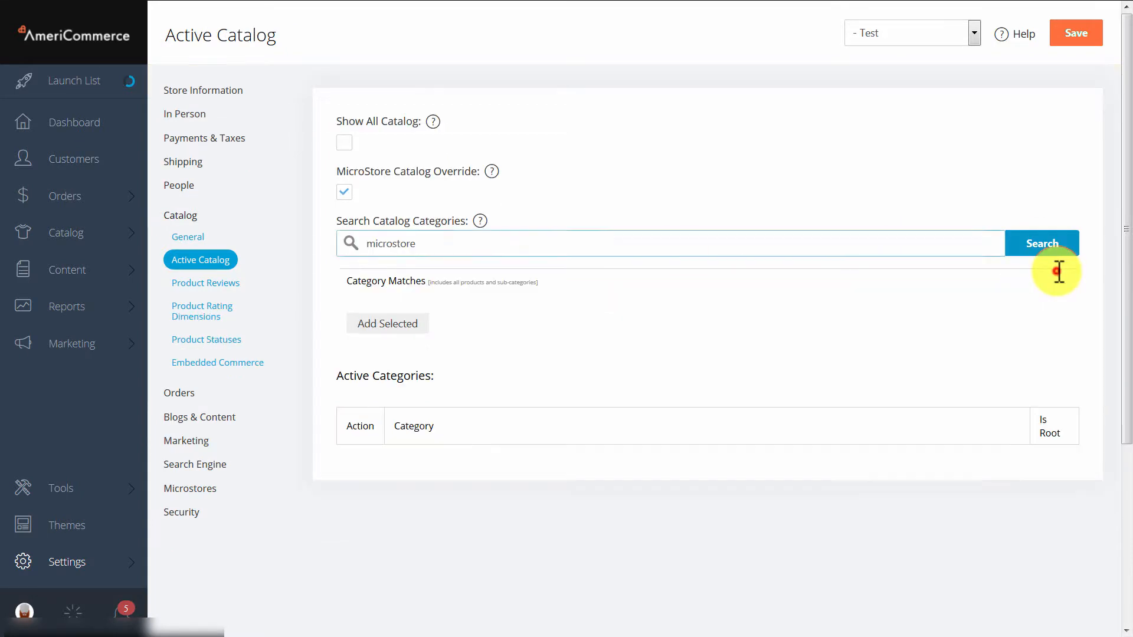
pyautogui.doubleClick(412, 244)
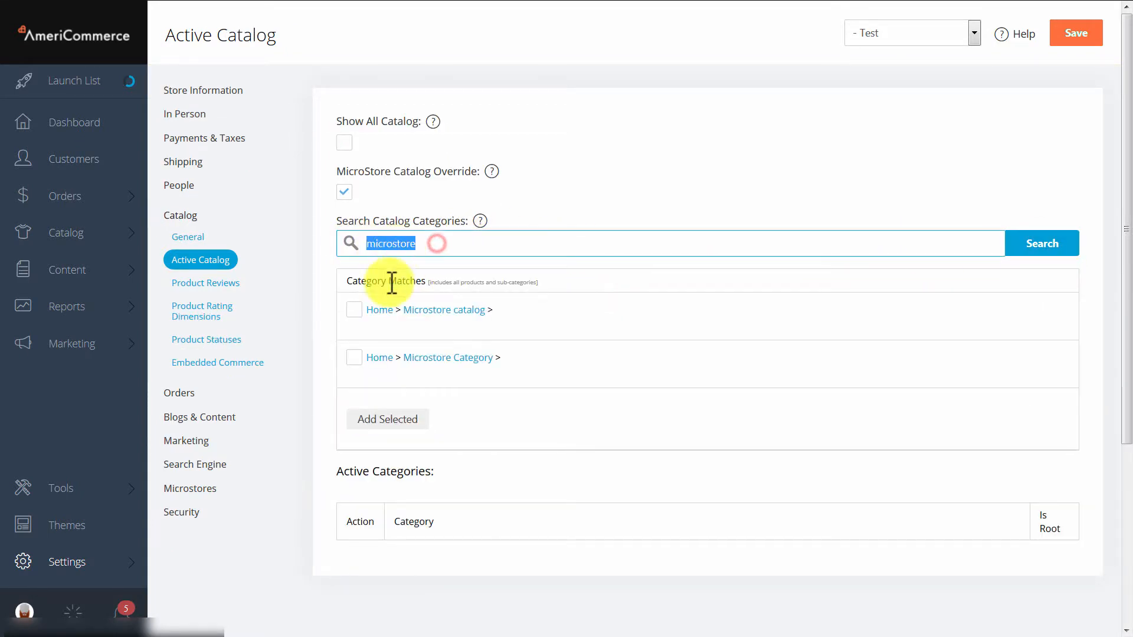
pyautogui.click(354, 357)
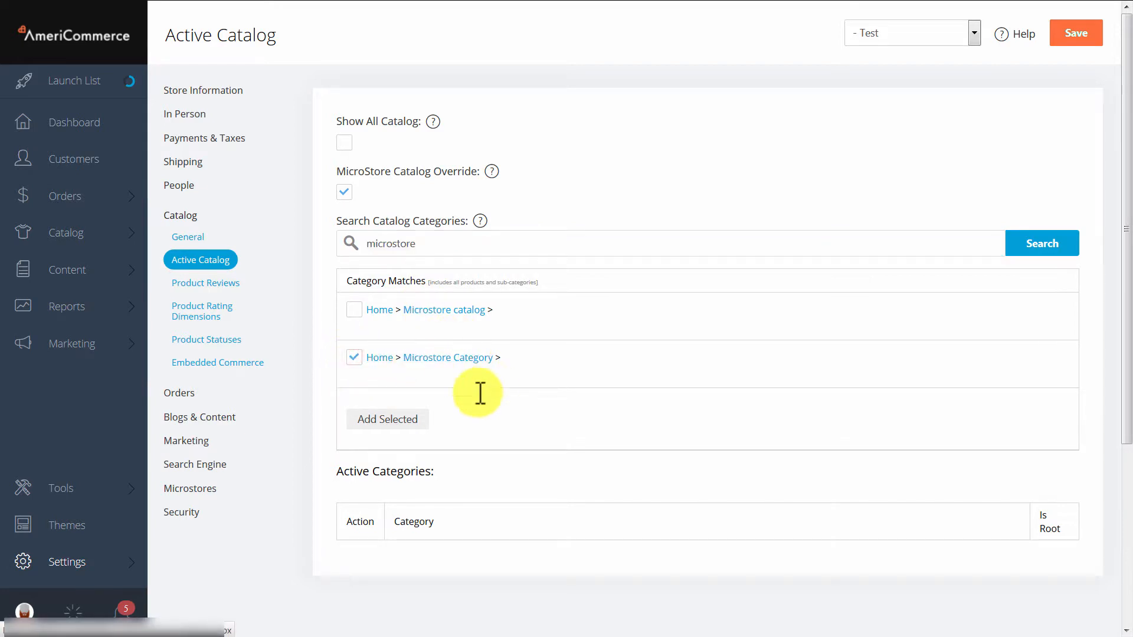
pyautogui.click(400, 415)
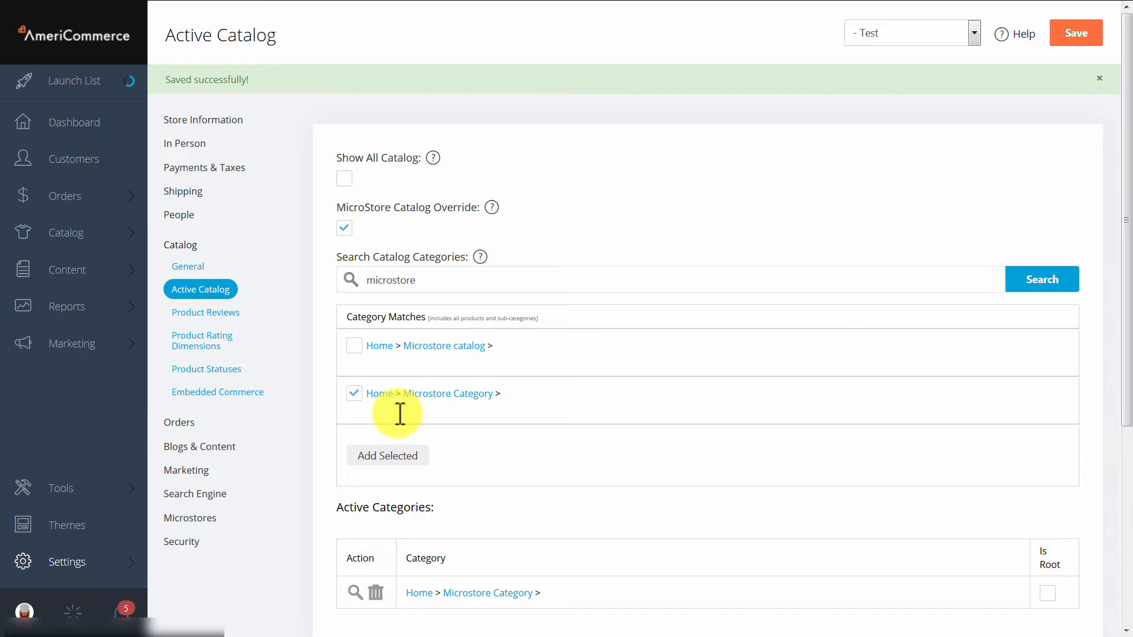
# - Mark Microstore Category as a root category in the active categories list
pyautogui.scroll(-3, 932, 425)
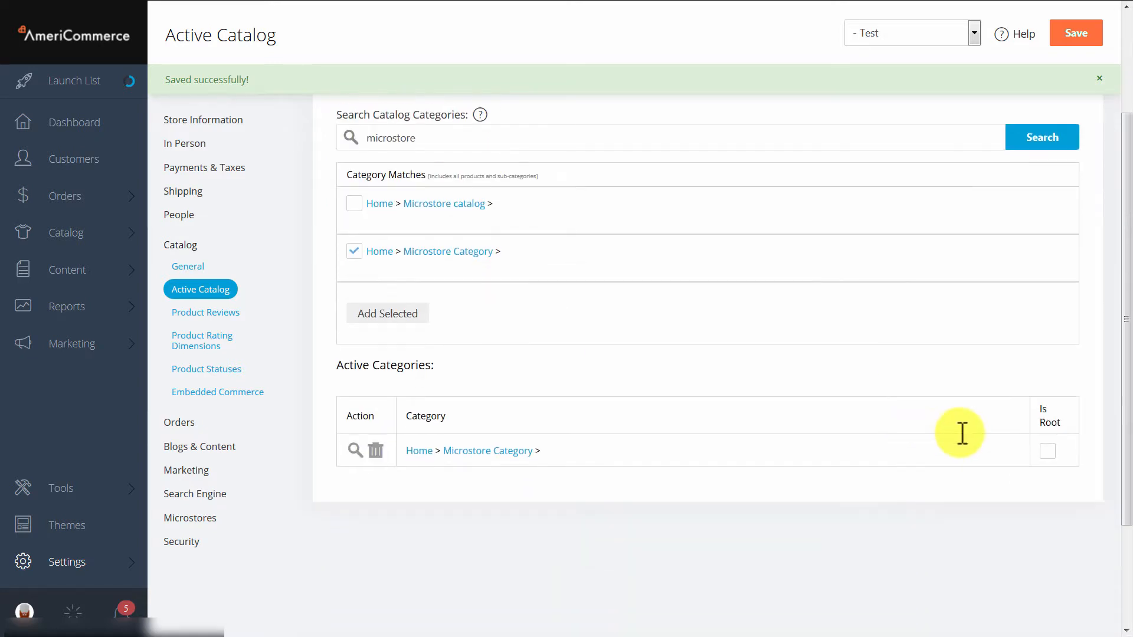
pyautogui.click(1052, 452)
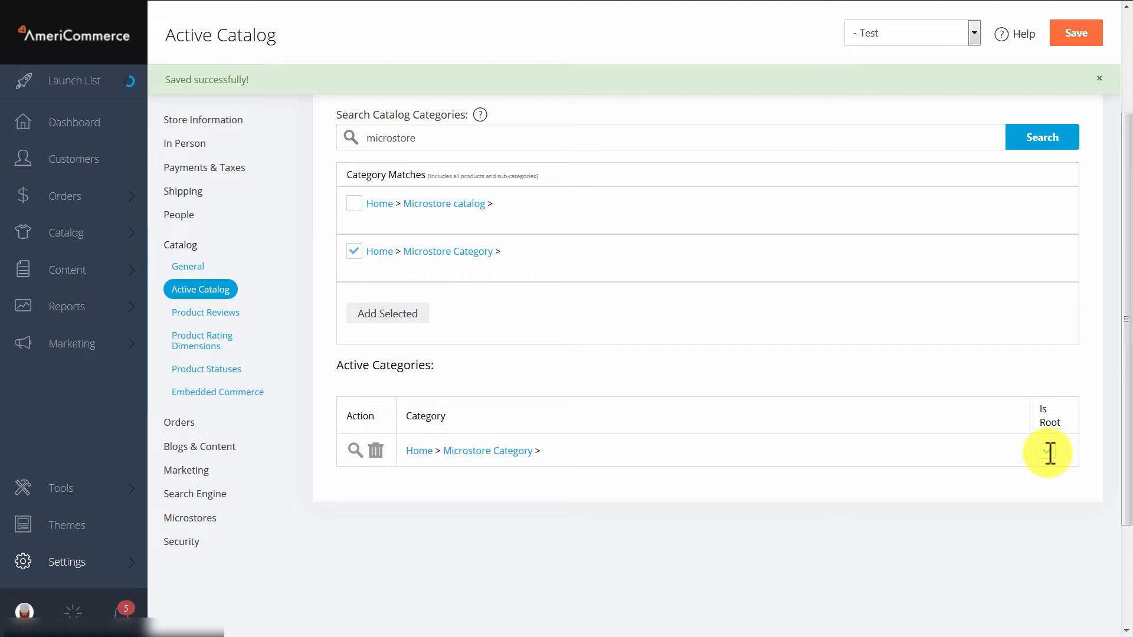
pyautogui.scroll(-1, 817, 443)
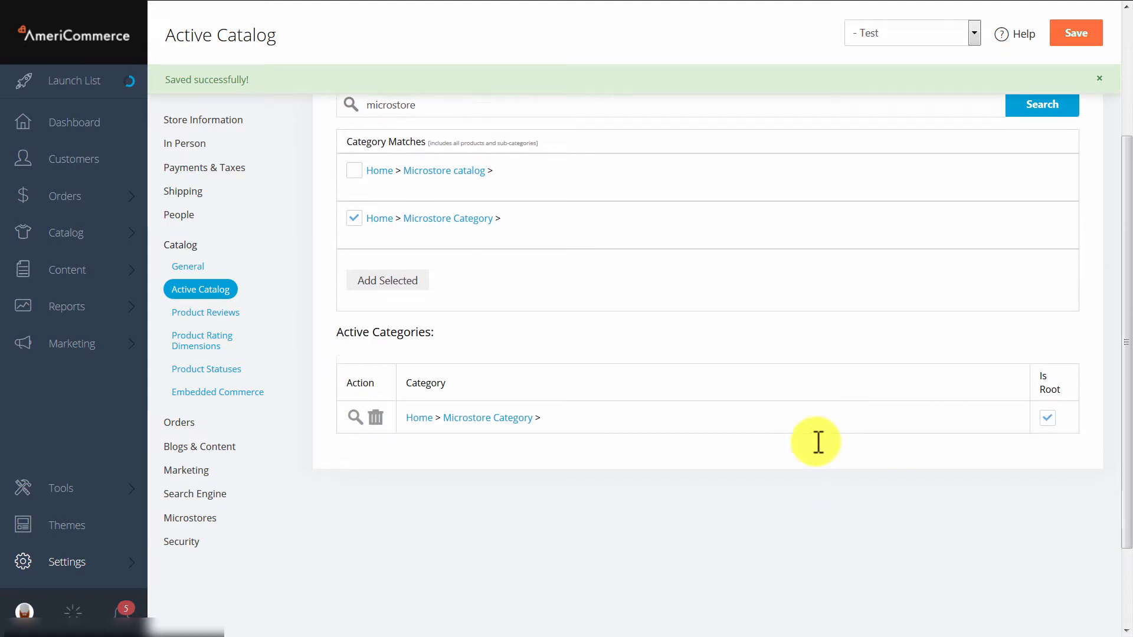
pyautogui.scroll(2, 629, 378)
pyautogui.scroll(1, 628, 377)
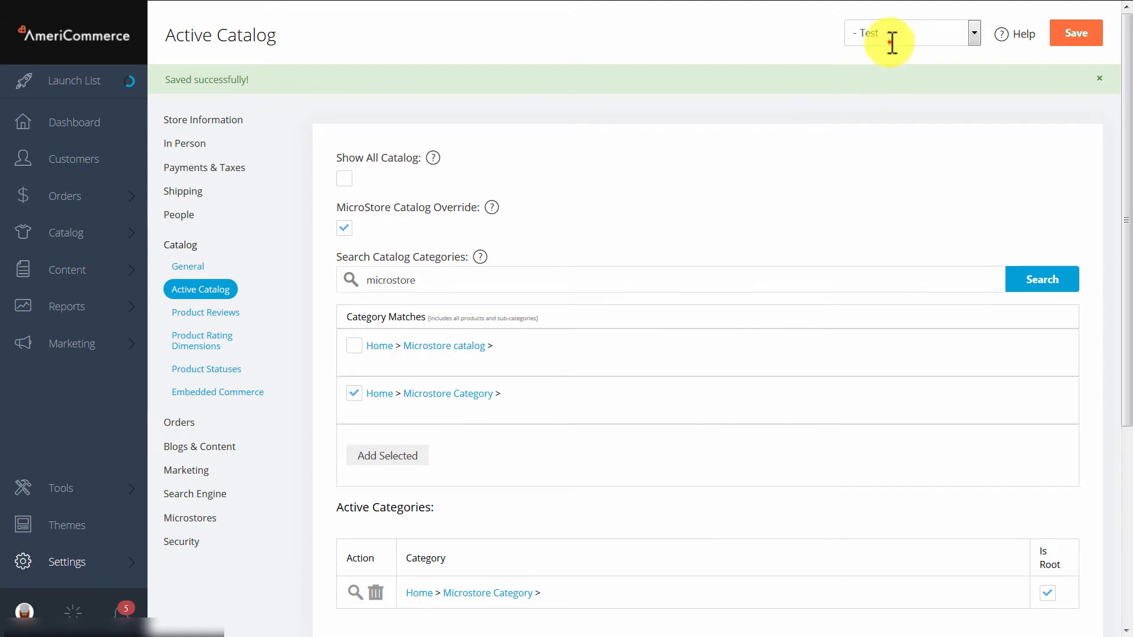
pyautogui.click(961, 34)
pyautogui.click(756, 211)
pyautogui.scroll(-2, 749, 208)
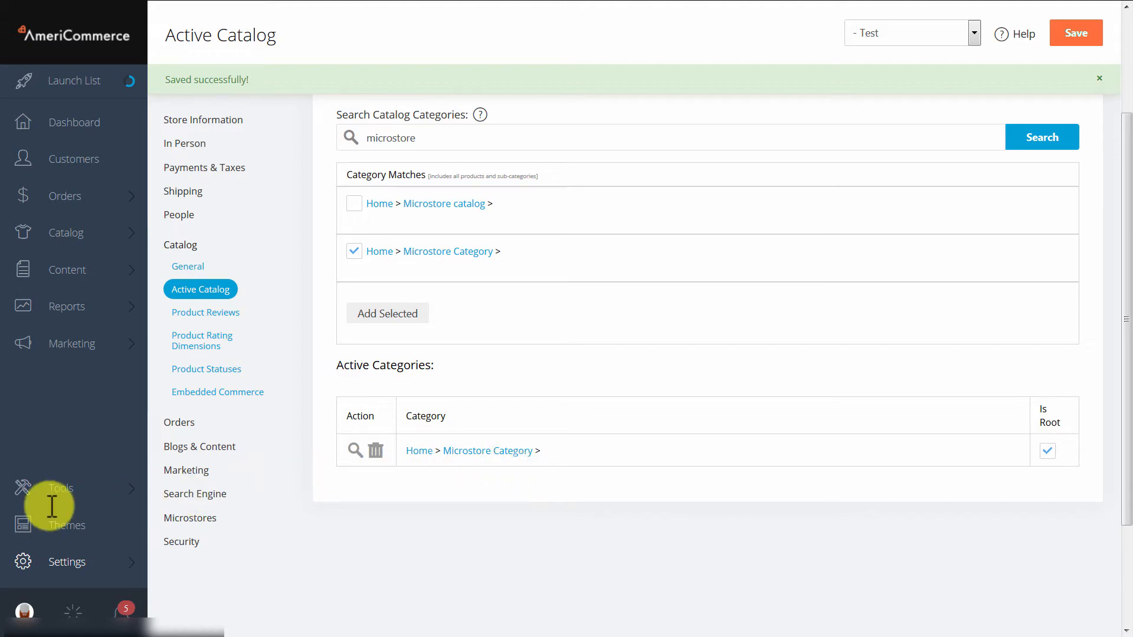
# - Leave the Active Catalog page without saving and open the header widgets of the active Base6 theme
pyautogui.click(63, 522)
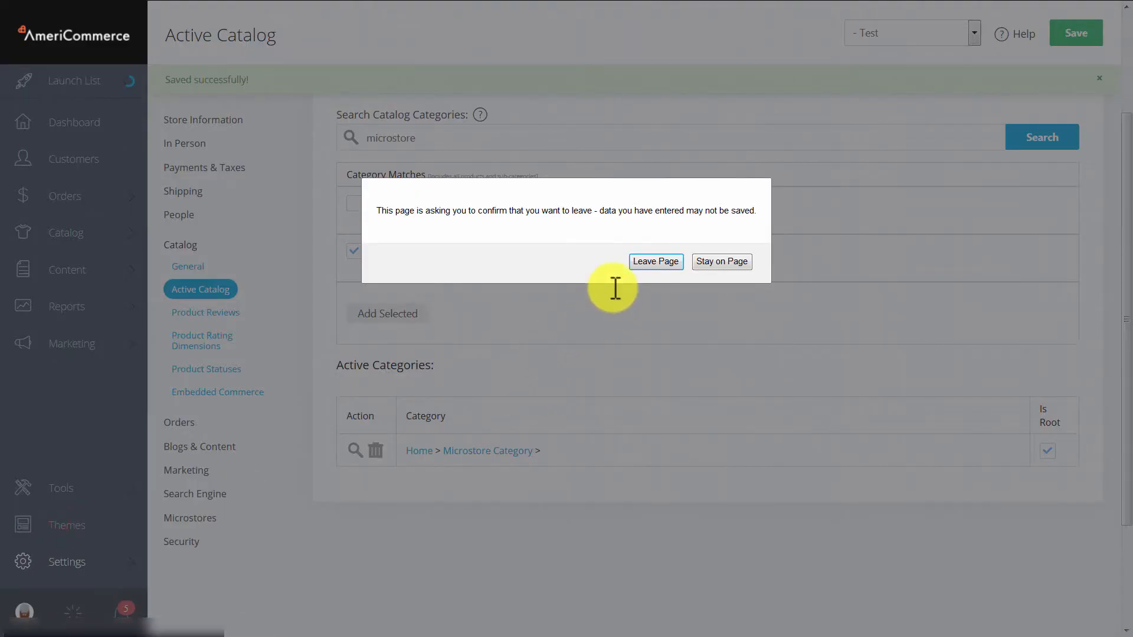
pyautogui.click(640, 262)
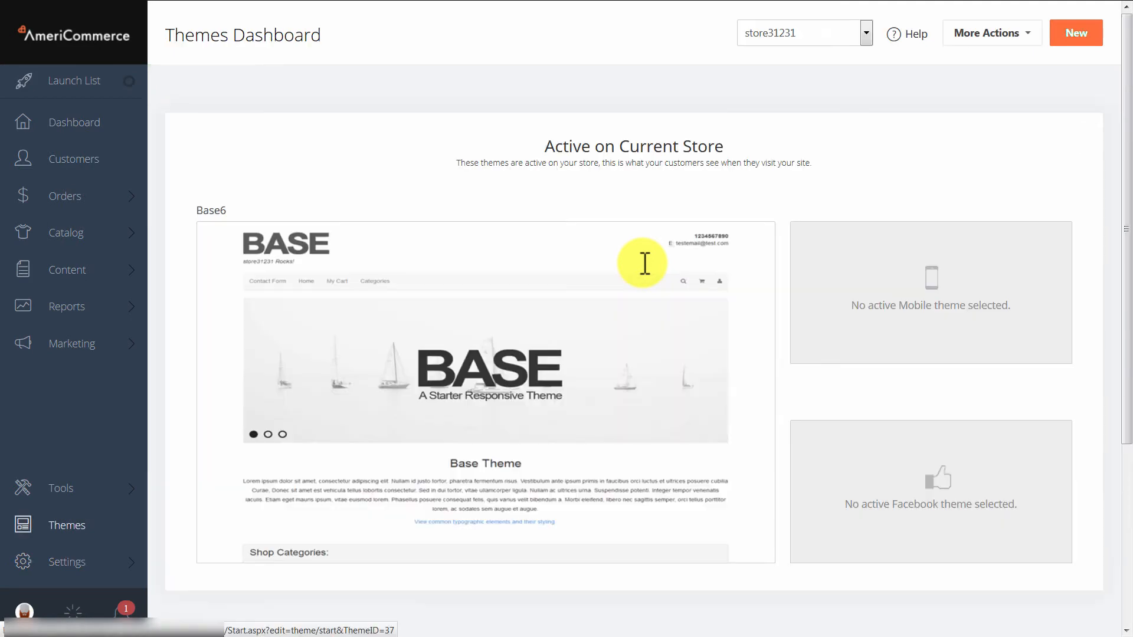
pyautogui.scroll(-2, 382, 493)
pyautogui.click(239, 517)
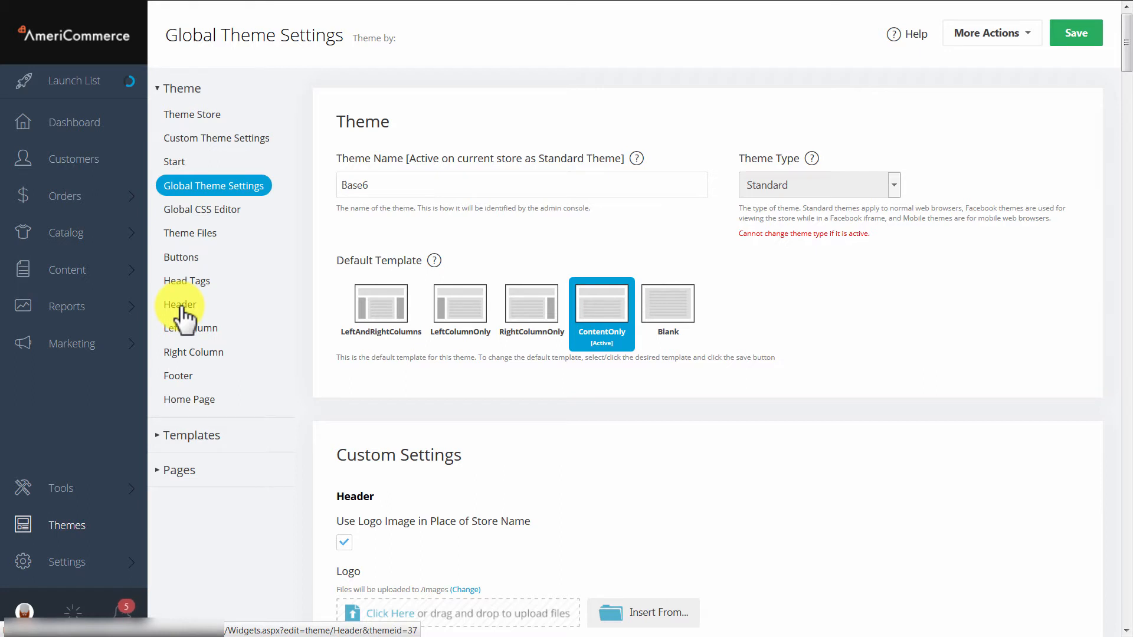
pyautogui.click(183, 309)
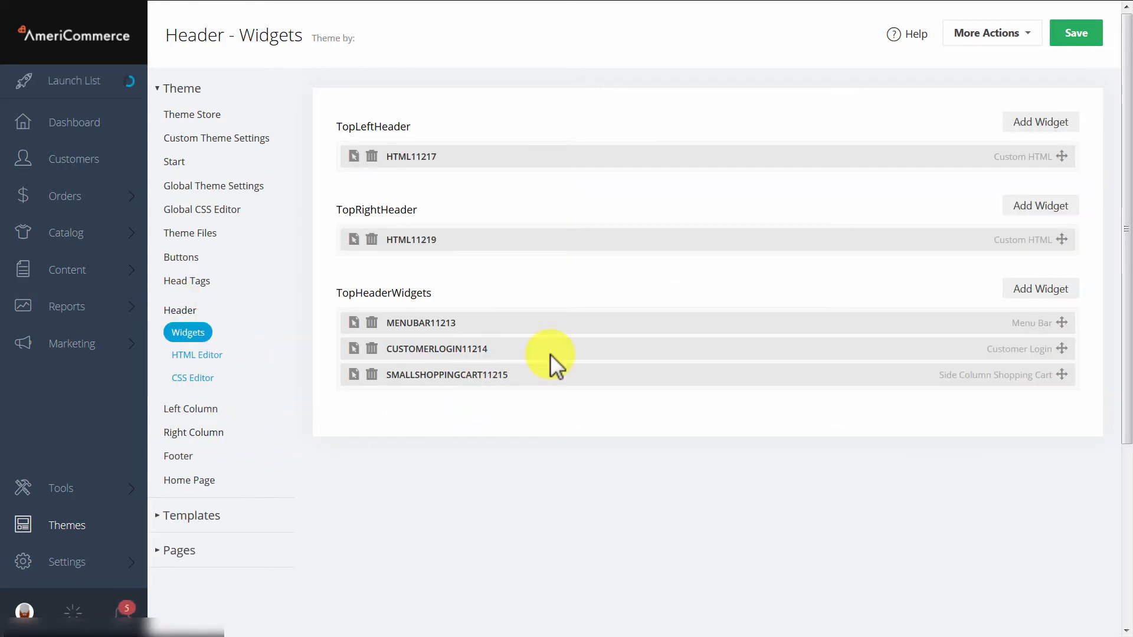
# - Add a MicroStores widget to the TopLeftHeader area of the theme
pyautogui.click(1042, 123)
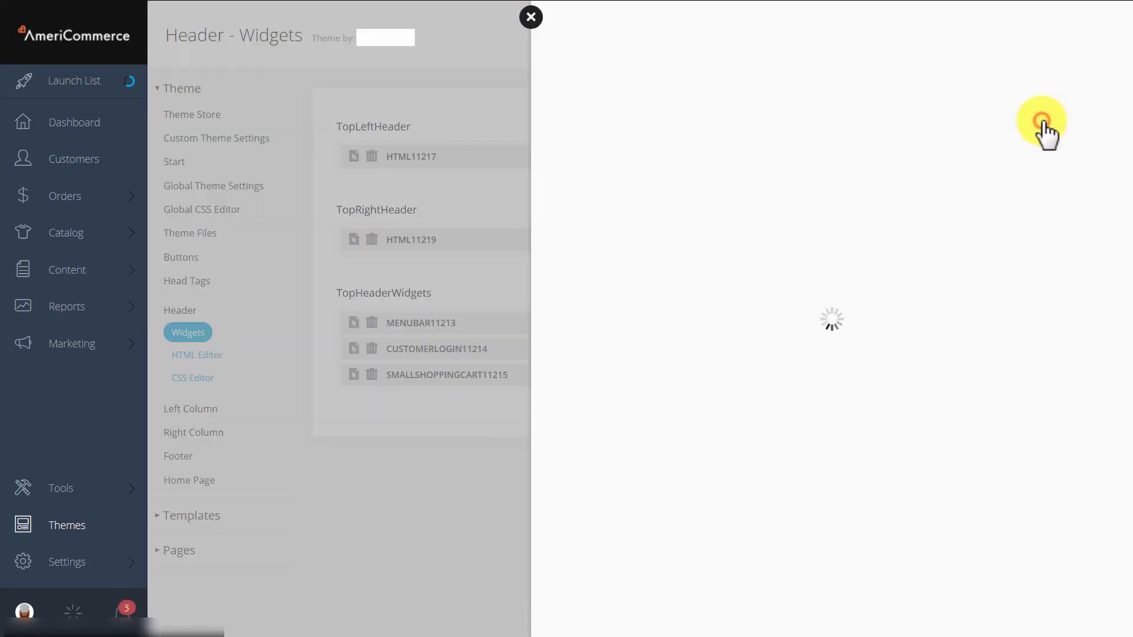
pyautogui.moveTo(1126, 127); pyautogui.dragTo(1101, 427)
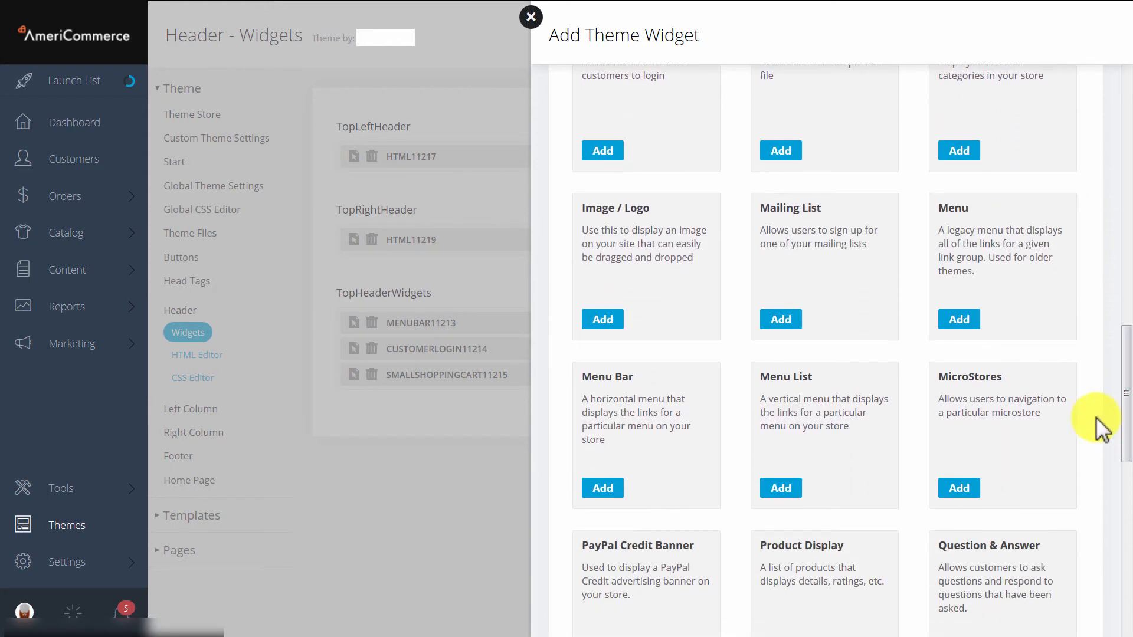
pyautogui.click(960, 488)
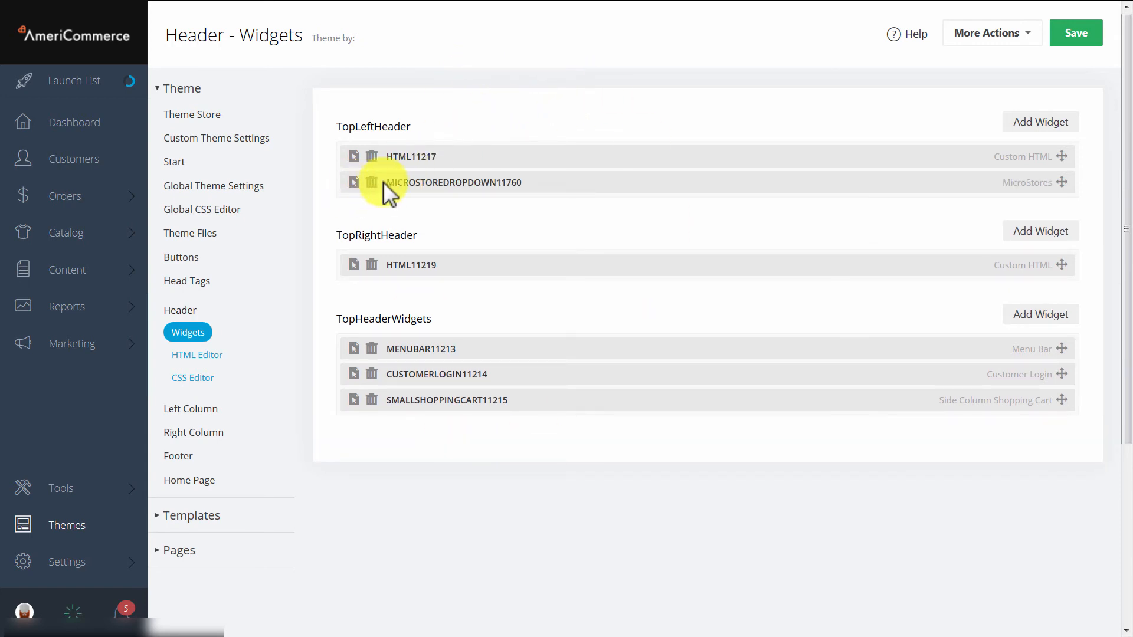
# - Set the MicroStores widget's header text to "video microstore dropdown" and save both the widget and the header
pyautogui.click(353, 183)
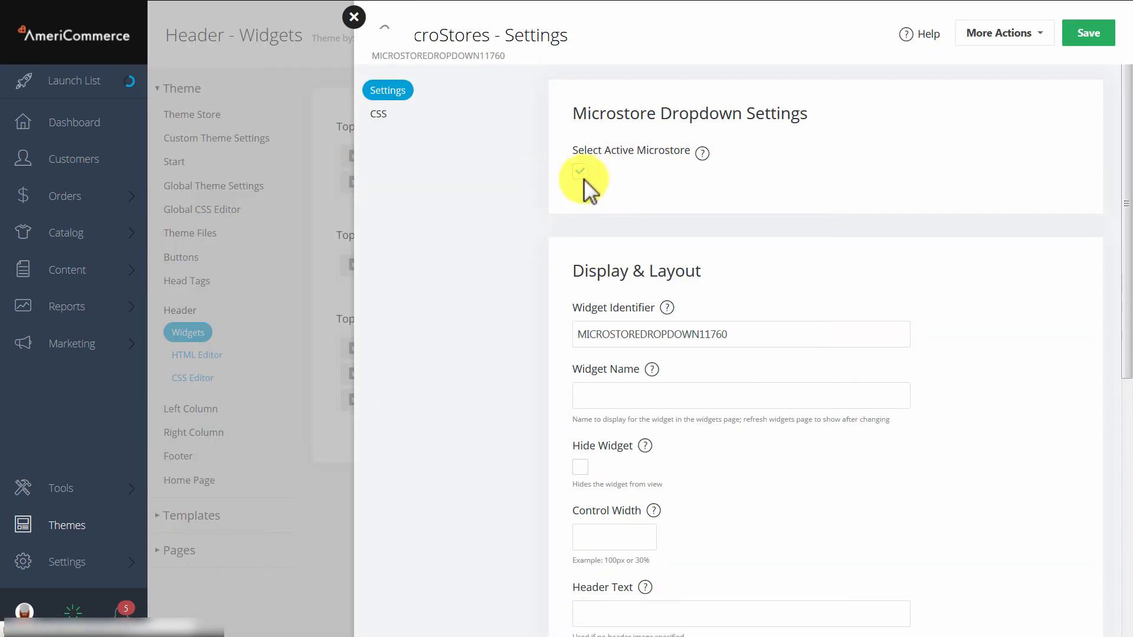
pyautogui.scroll(-3, 663, 200)
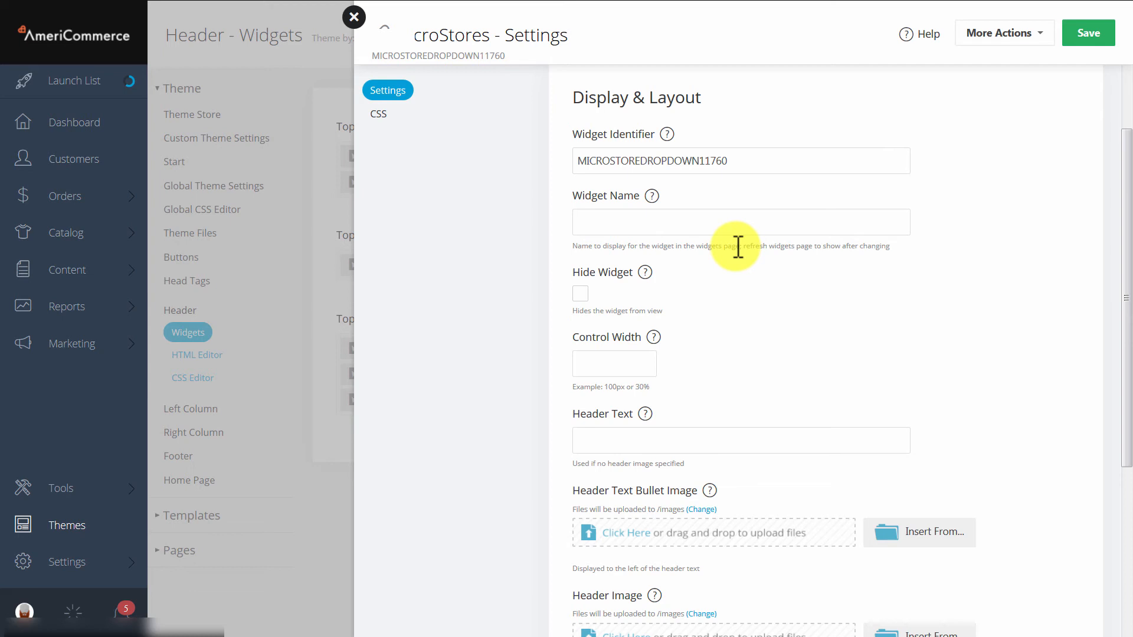
pyautogui.scroll(-2, 808, 299)
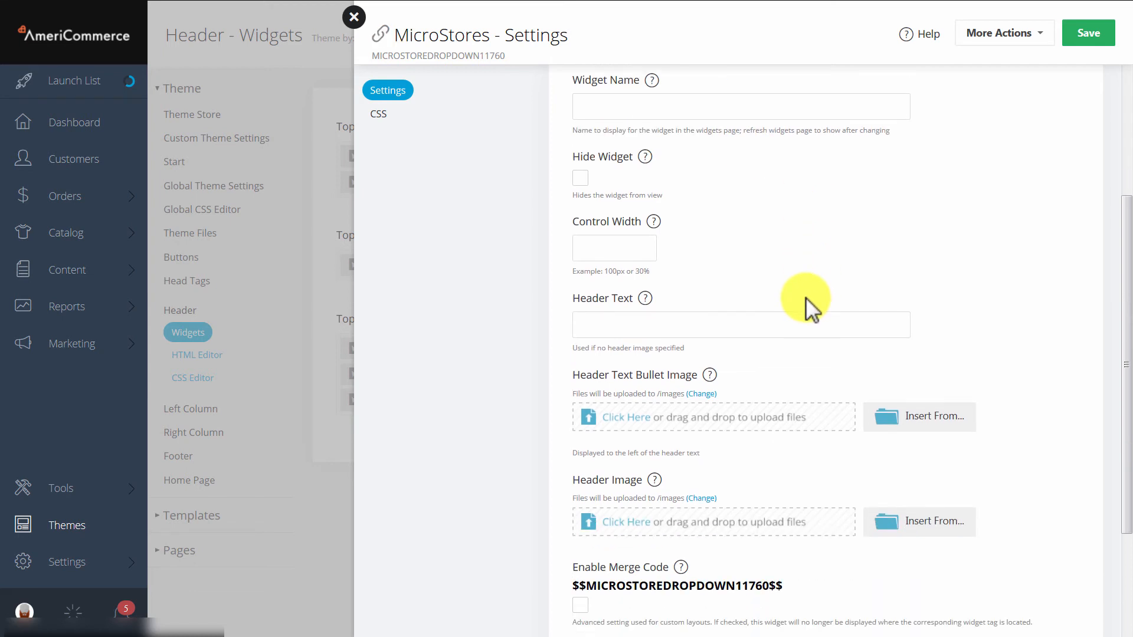
pyautogui.click(612, 326)
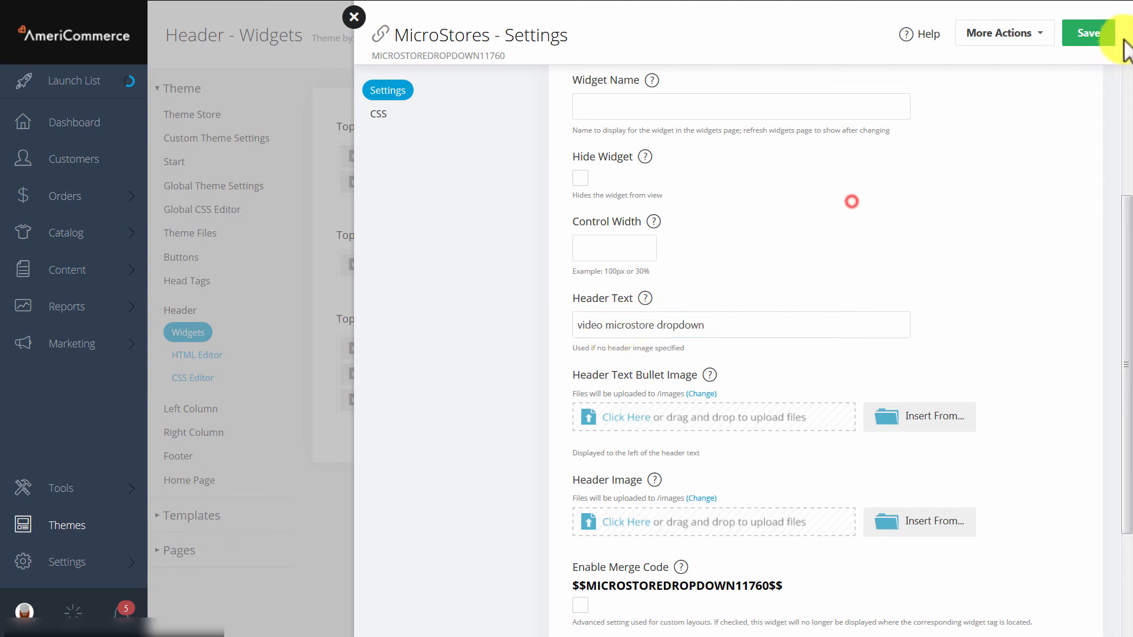
pyautogui.click(1087, 37)
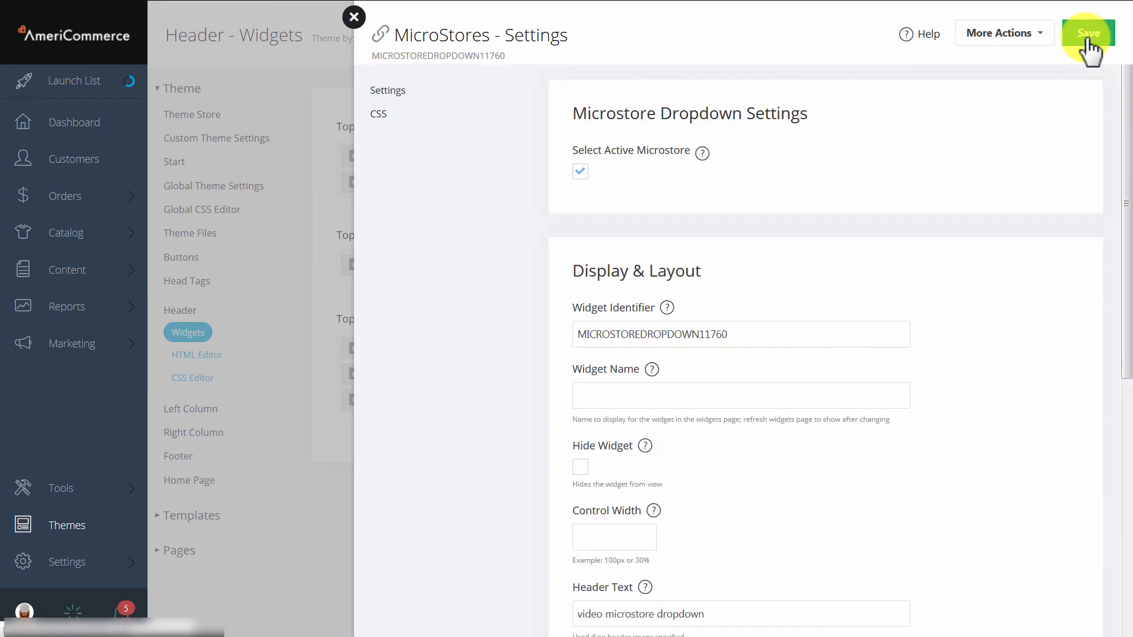
pyautogui.click(354, 17)
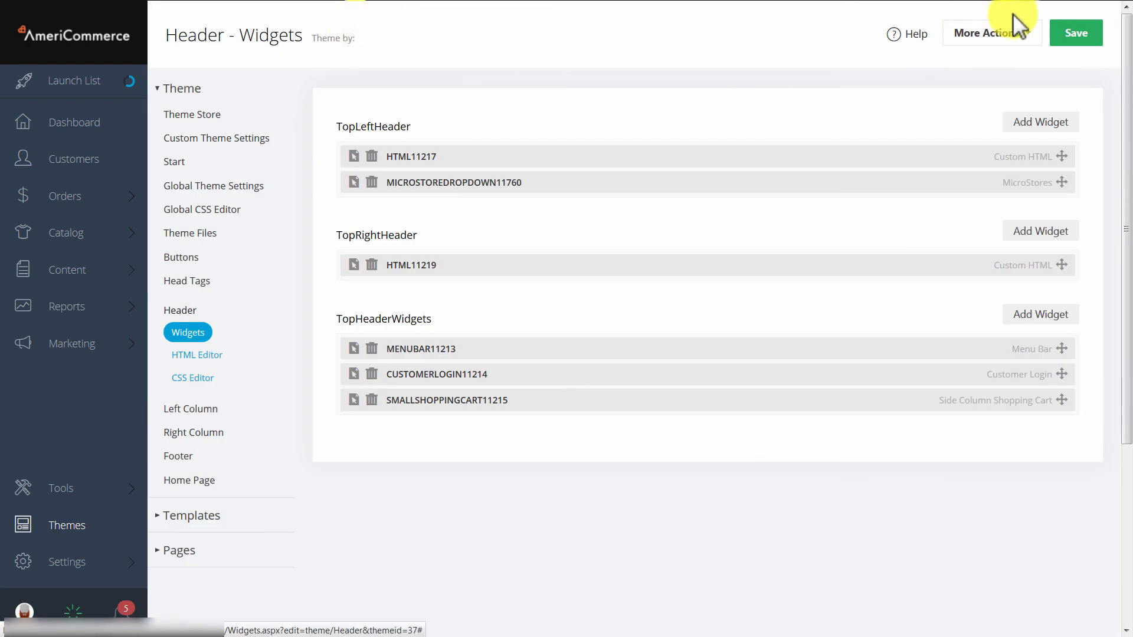
pyautogui.click(1075, 36)
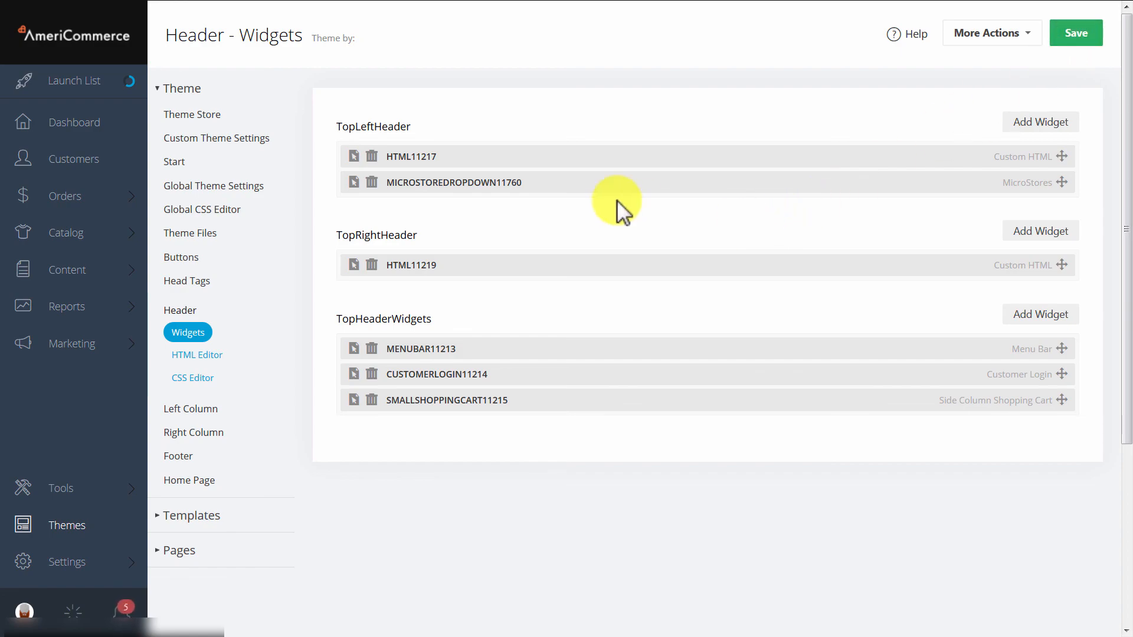
# - View the storefront and expand the new microstore dropdown in its header to examine the available stores
pyautogui.click(121, 70)
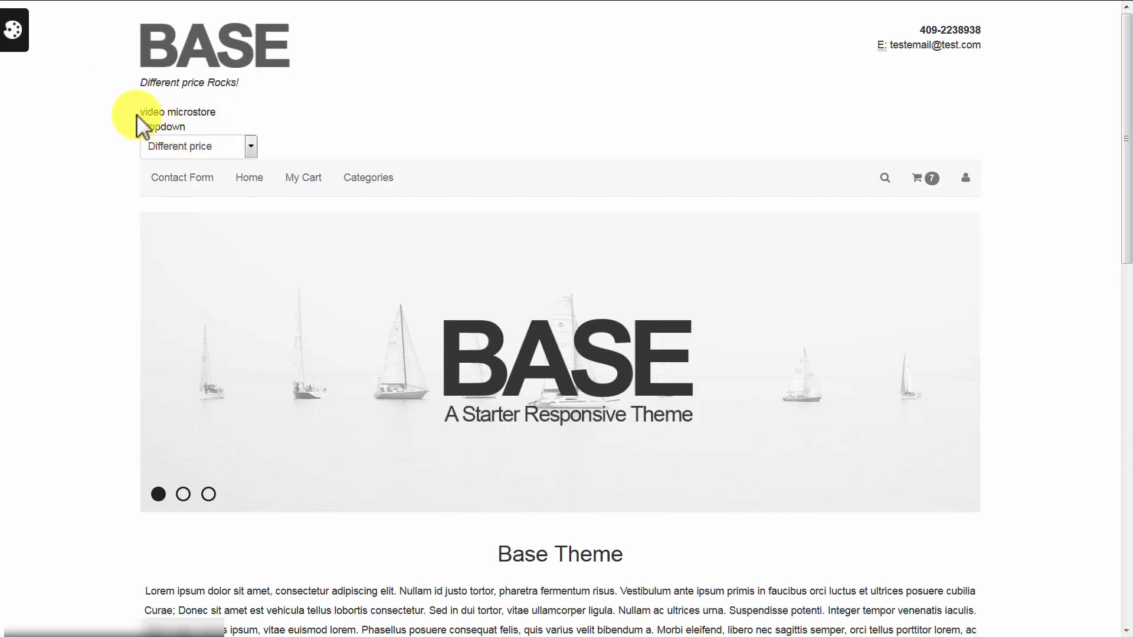
pyautogui.moveTo(137, 114); pyautogui.dragTo(215, 126)
pyautogui.click(235, 111)
pyautogui.click(249, 147)
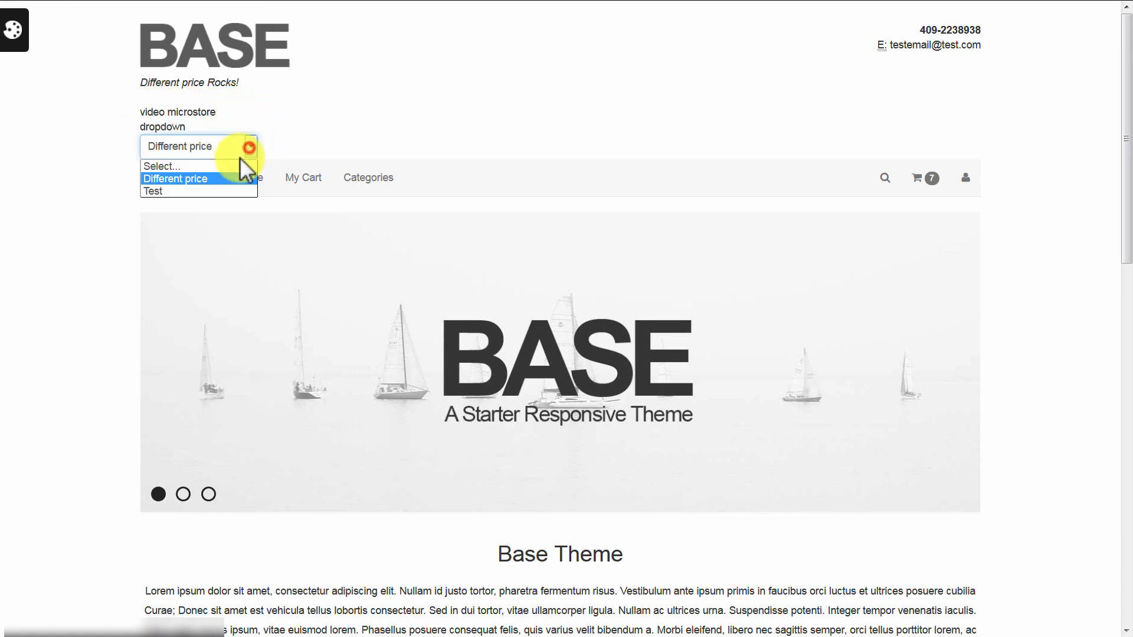